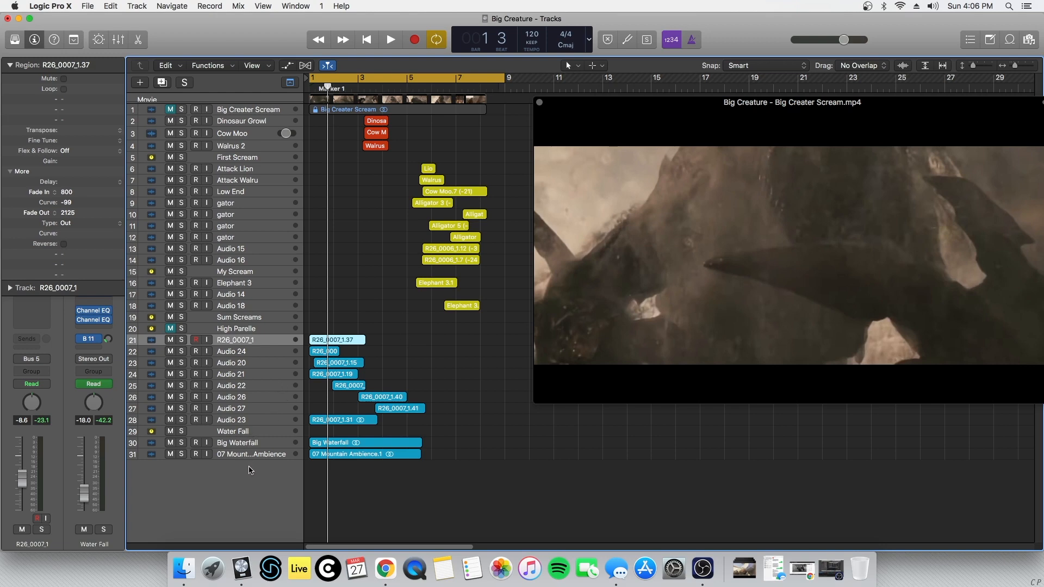
# Step: Solo the Big Waterfall and 07 Mountain Ambience tracks, play them together from the project start, and clear the solos
pyautogui.click(264, 447)
pyautogui.click(250, 454)
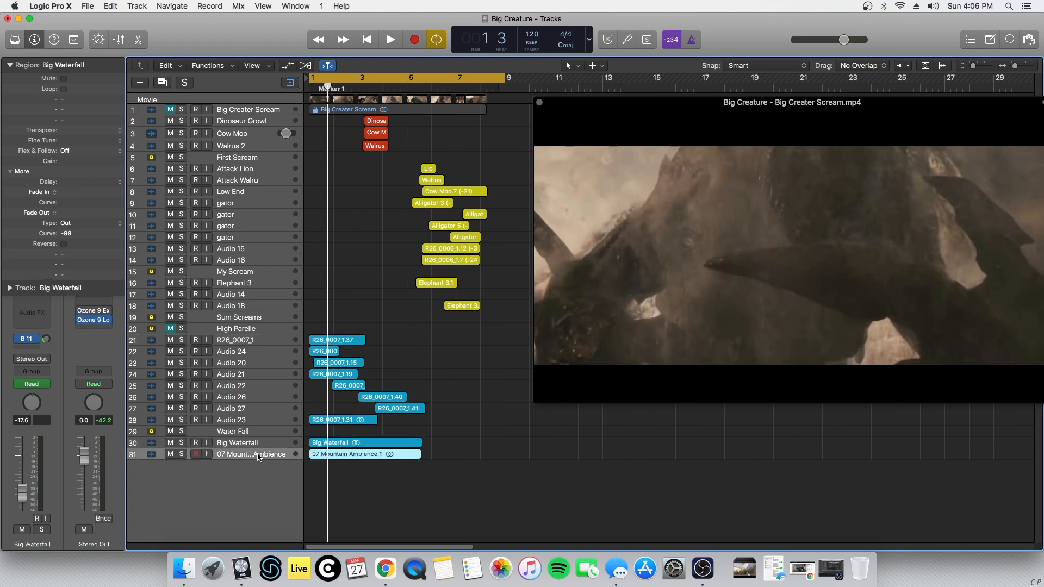
pyautogui.click(183, 454)
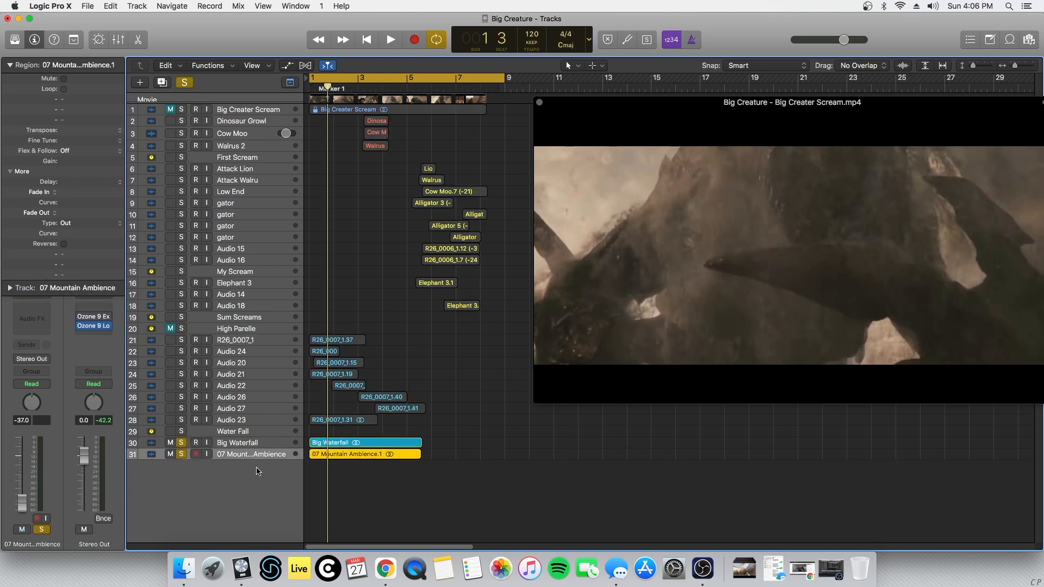
pyautogui.press('Return')
pyautogui.press('space')
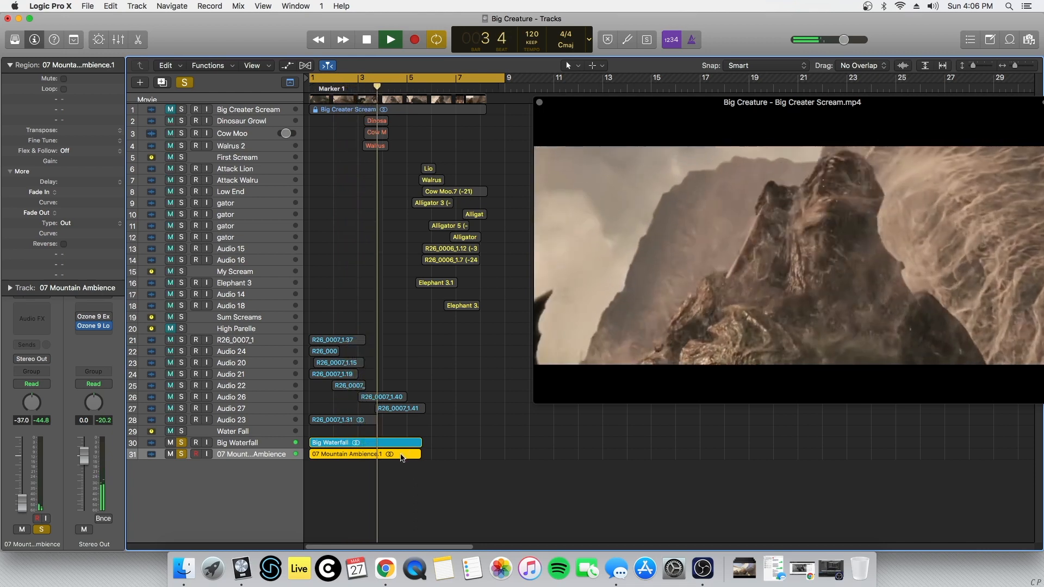
pyautogui.press('space')
pyautogui.click(181, 454)
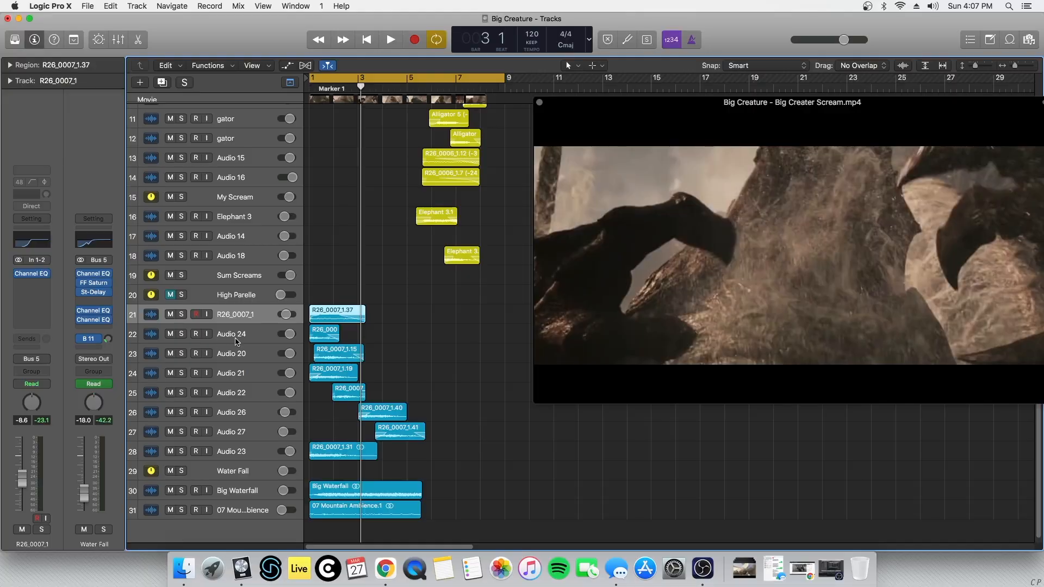
# Step: Audition the Audio 24 and Audio 22 waterfall layers in solo, and clear their solos
pyautogui.click(237, 340)
pyautogui.click(181, 333)
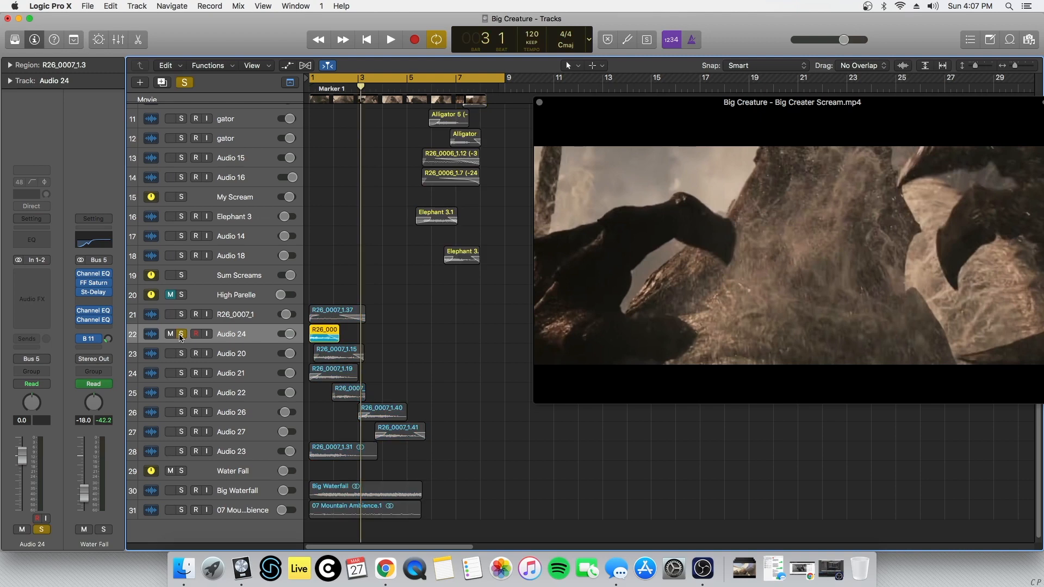
pyautogui.press('space')
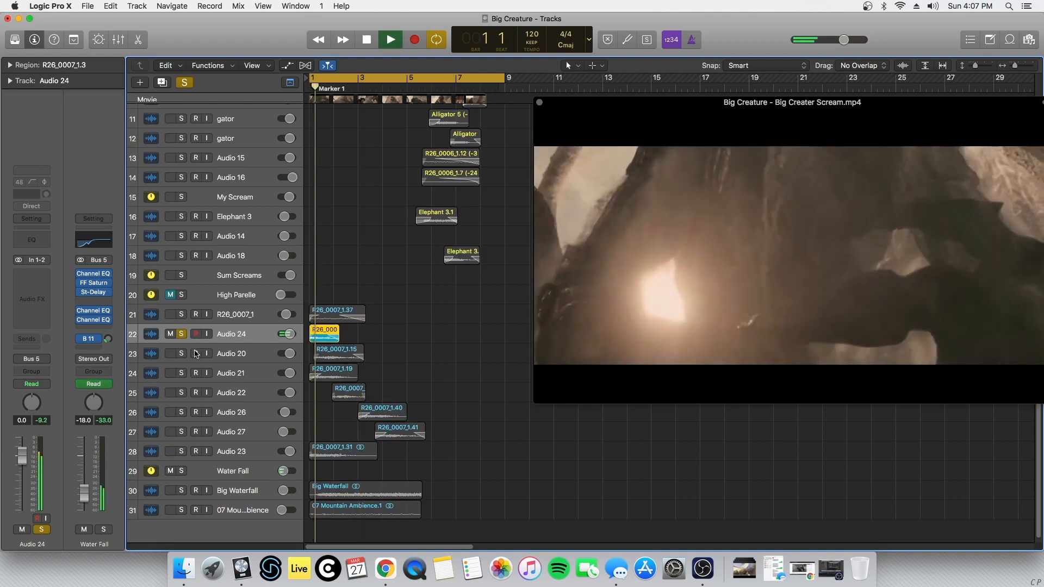
pyautogui.press('space')
pyautogui.click(180, 336)
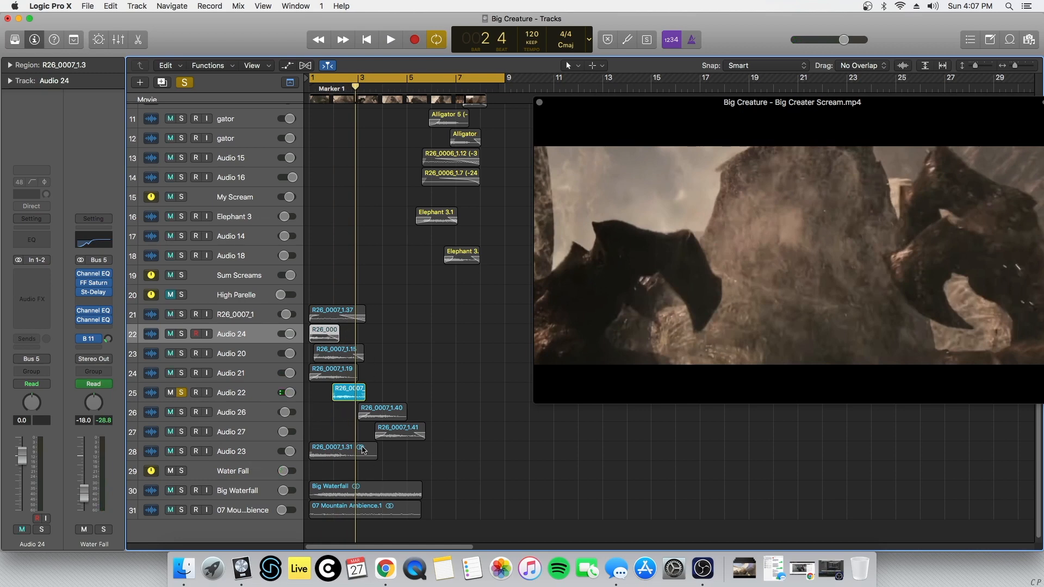
pyautogui.click(182, 392)
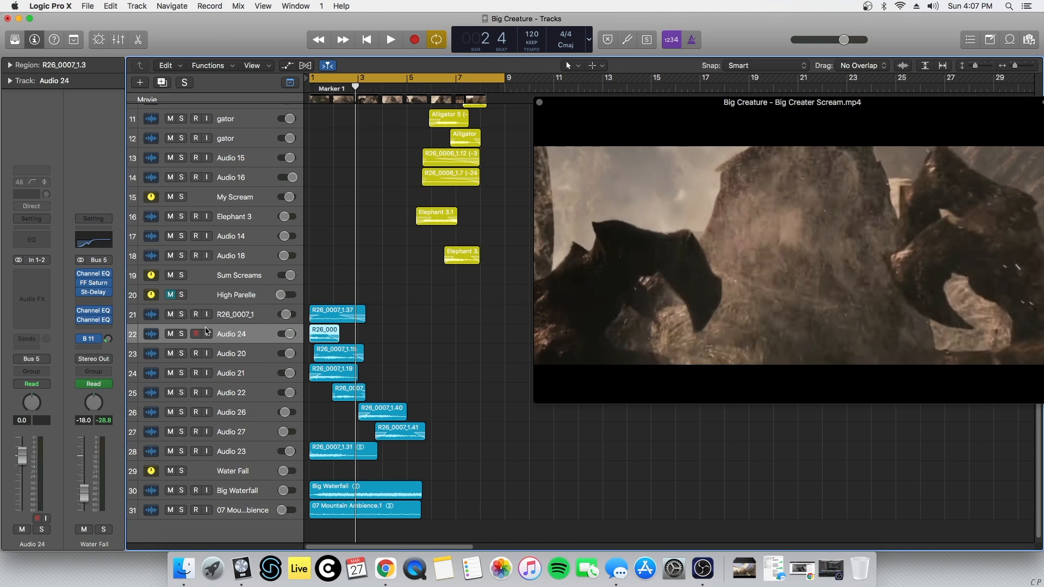
# Step: Inspect the settings of the upper of the last two Channel EQs on the Water Fall stack and close it
pyautogui.moveTo(92, 278)
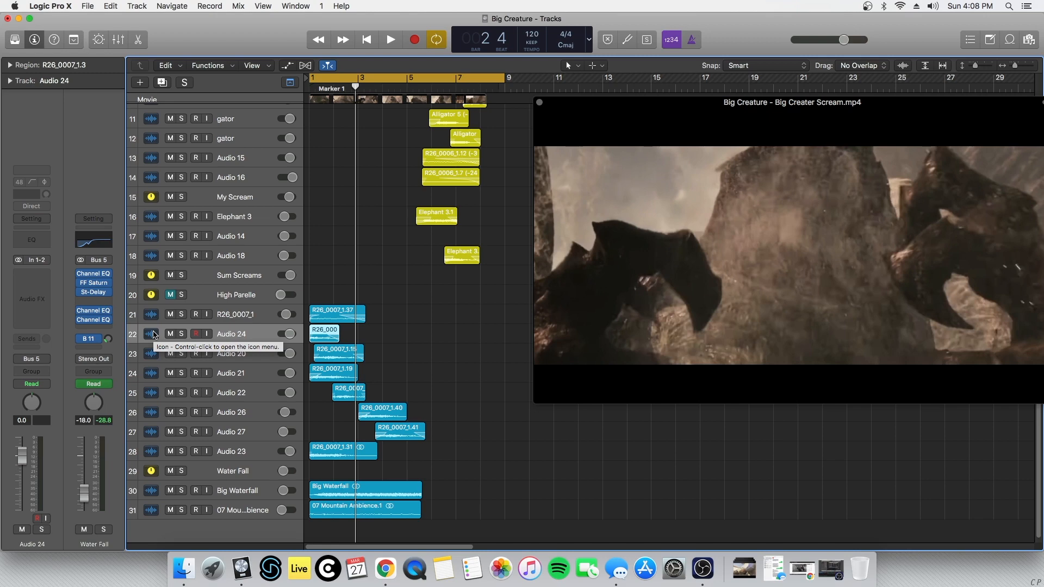
pyautogui.click(93, 312)
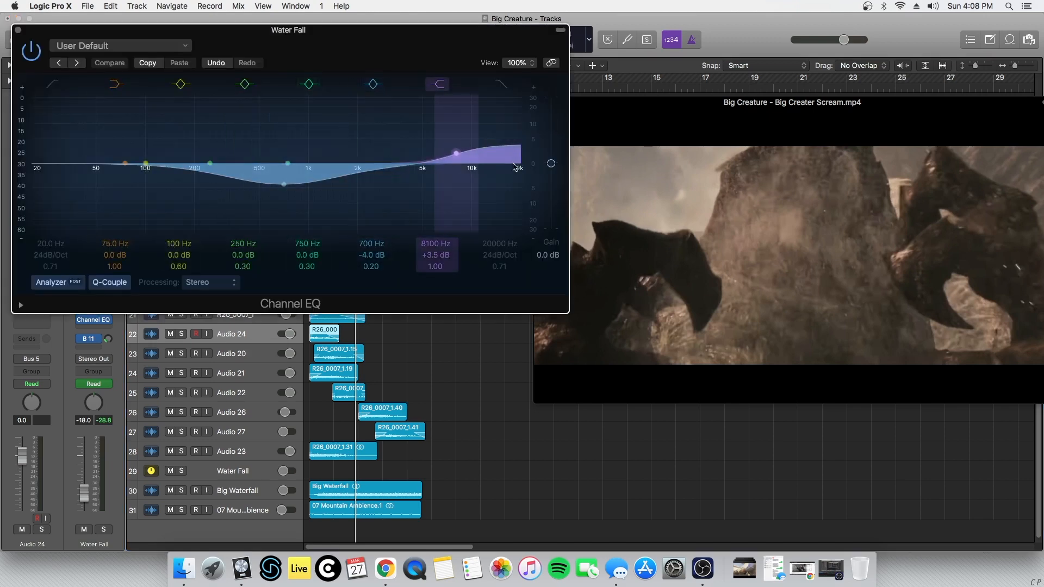
pyautogui.click(18, 30)
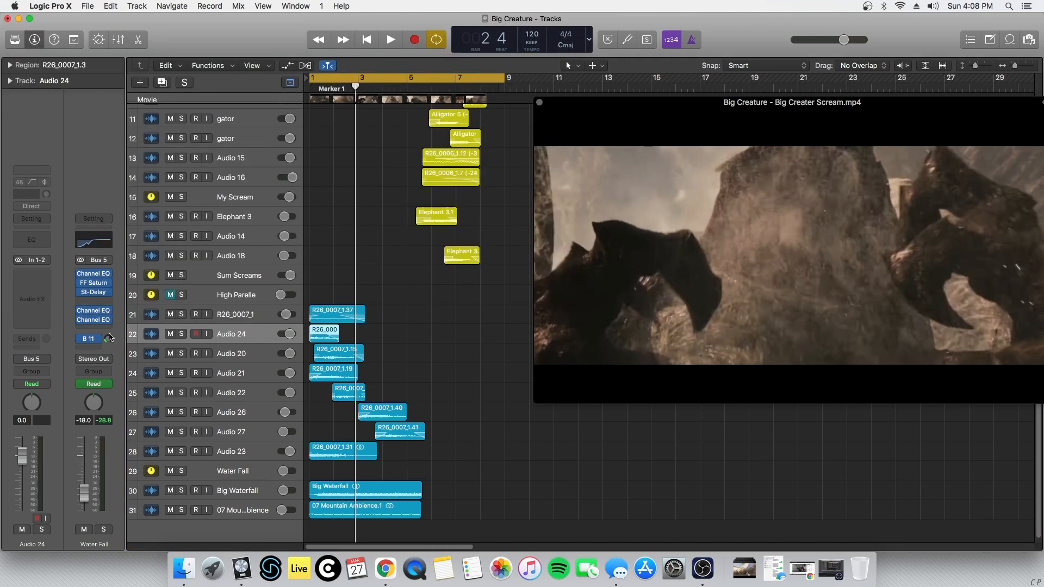
# Step: Watch the Water Fall stack's last Channel EQ move during playback, and close it
pyautogui.click(93, 329)
pyautogui.click(104, 325)
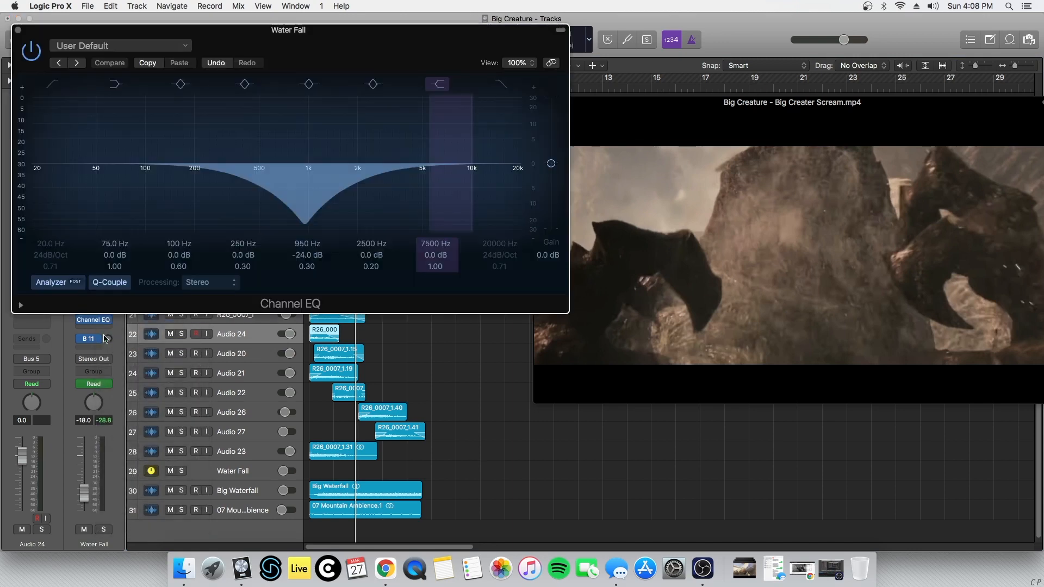
pyautogui.moveTo(52, 32); pyautogui.dragTo(132, 47)
pyautogui.press('space')
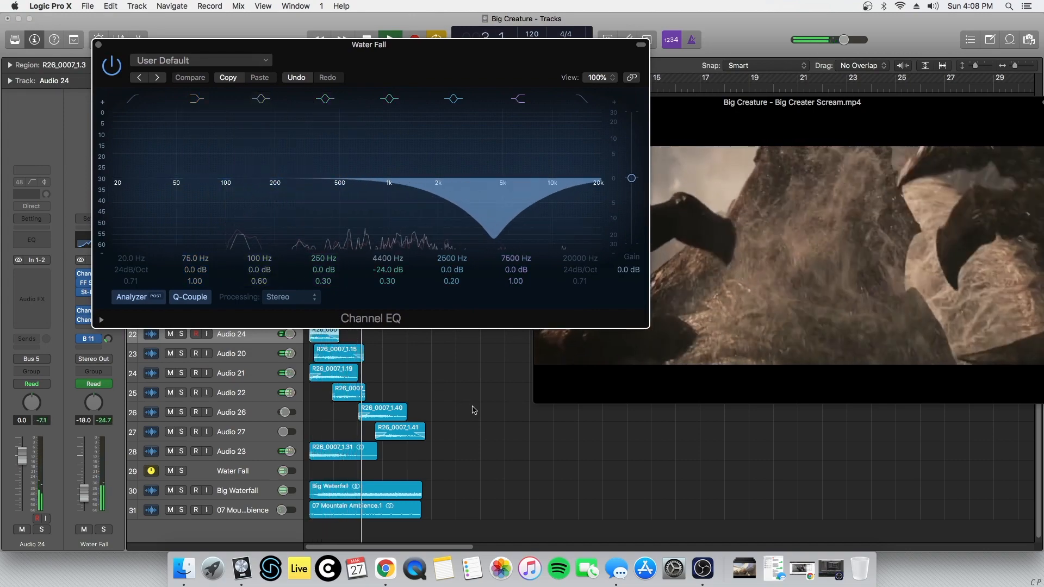
pyautogui.press('space')
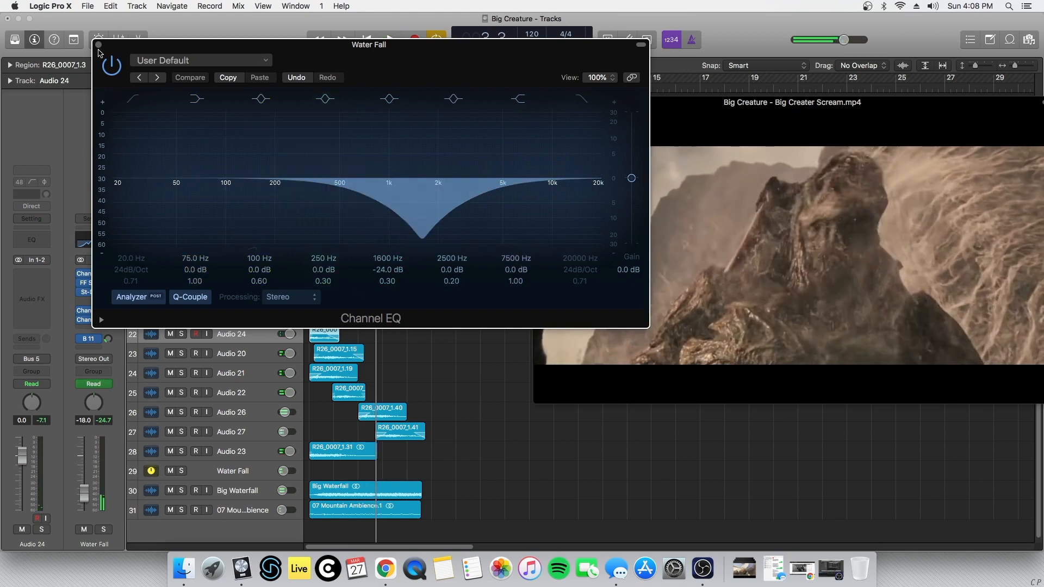
pyautogui.click(99, 45)
# Step: Play the mix from about bar 2 through the first scream to hear it against the movie
pyautogui.scroll(5, 324, 394)
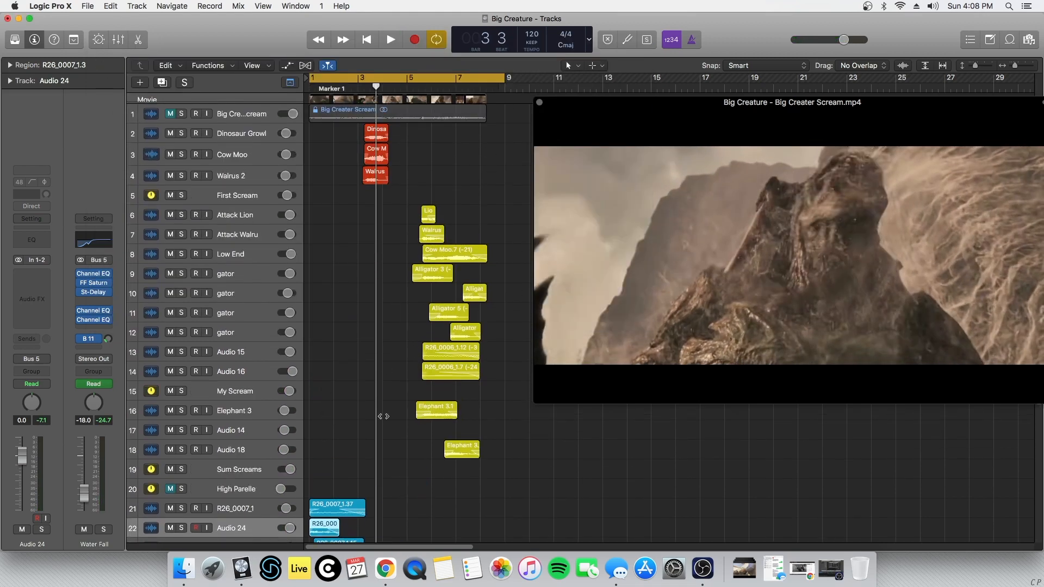
pyautogui.click(359, 84)
pyautogui.click(334, 87)
pyautogui.press('space')
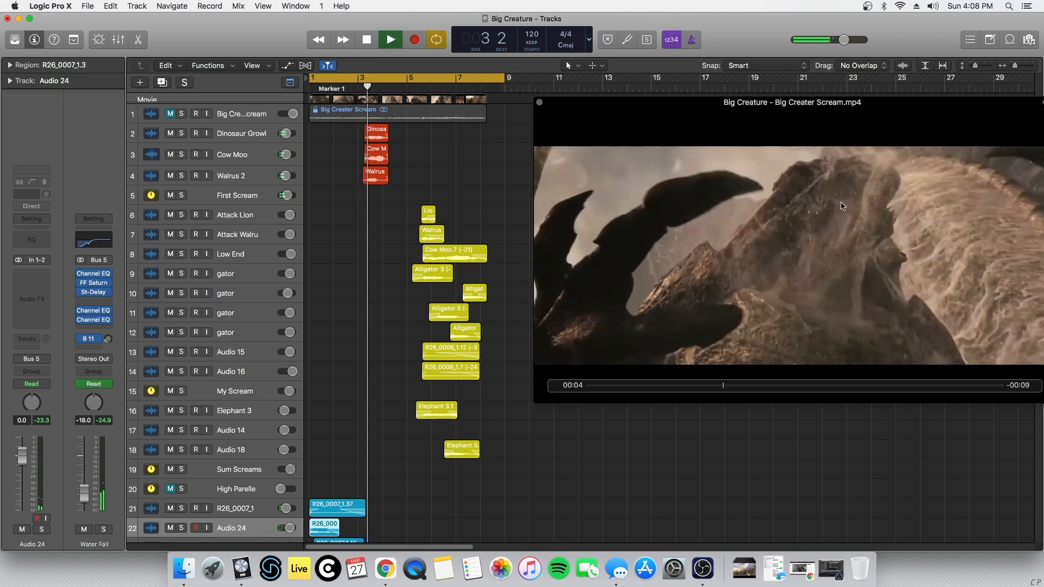
pyautogui.press('space')
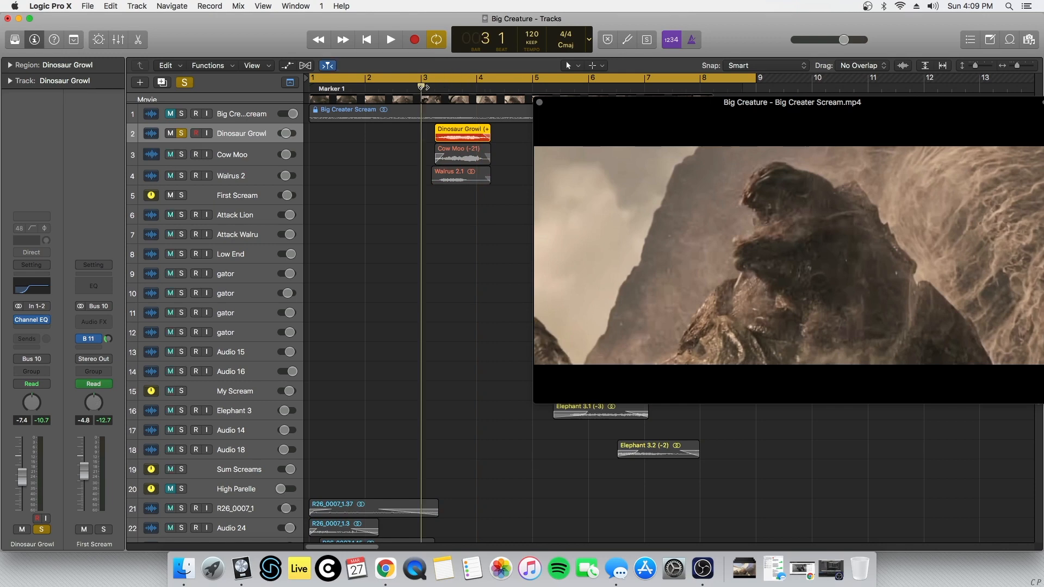
# Step: Show the Dinosaur Growl region's parameters, including its transposition, and play the soloed track
pyautogui.press('super+f')
pyautogui.click(10, 65)
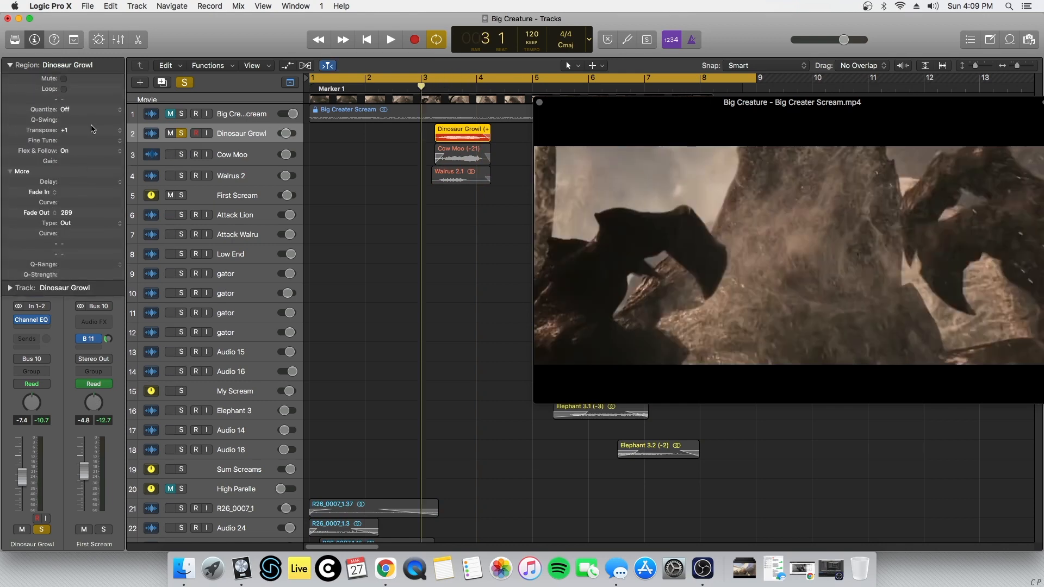
pyautogui.press('space')
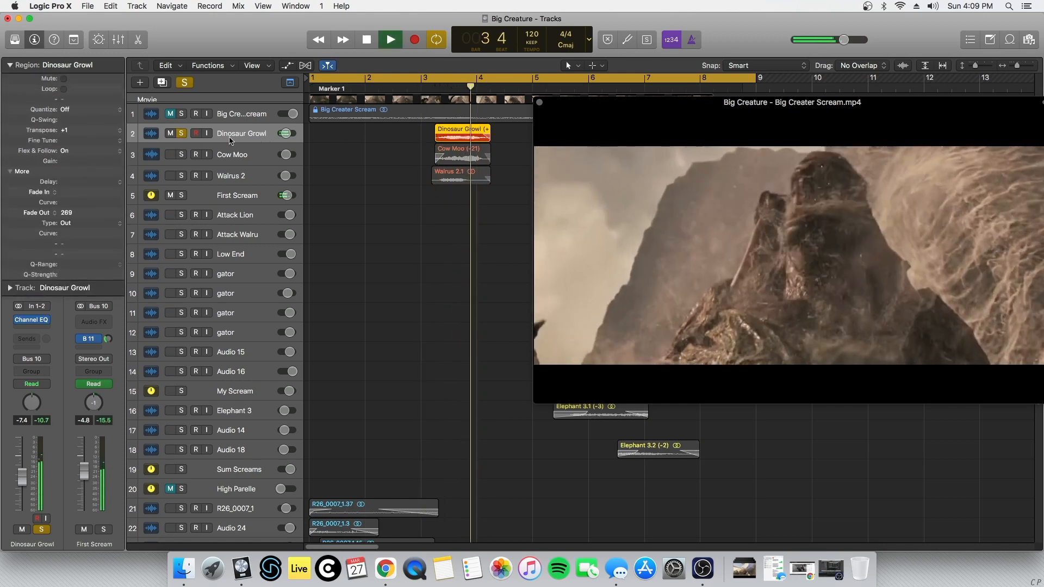
pyautogui.press('space')
# Step: Switch the solo from Dinosaur Growl to Walrus 2 and play it
pyautogui.click(181, 133)
pyautogui.click(182, 176)
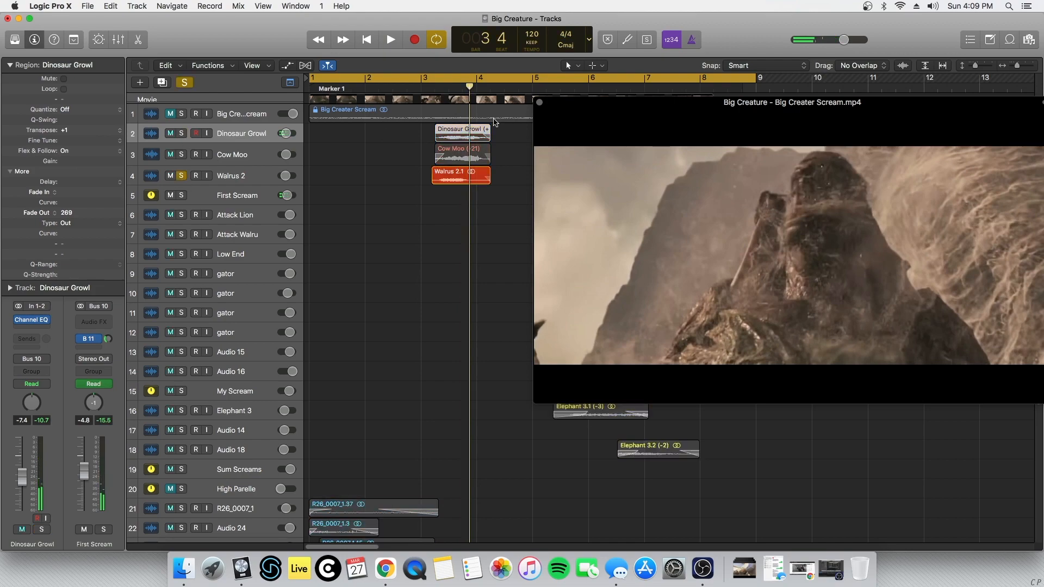
pyautogui.press('space')
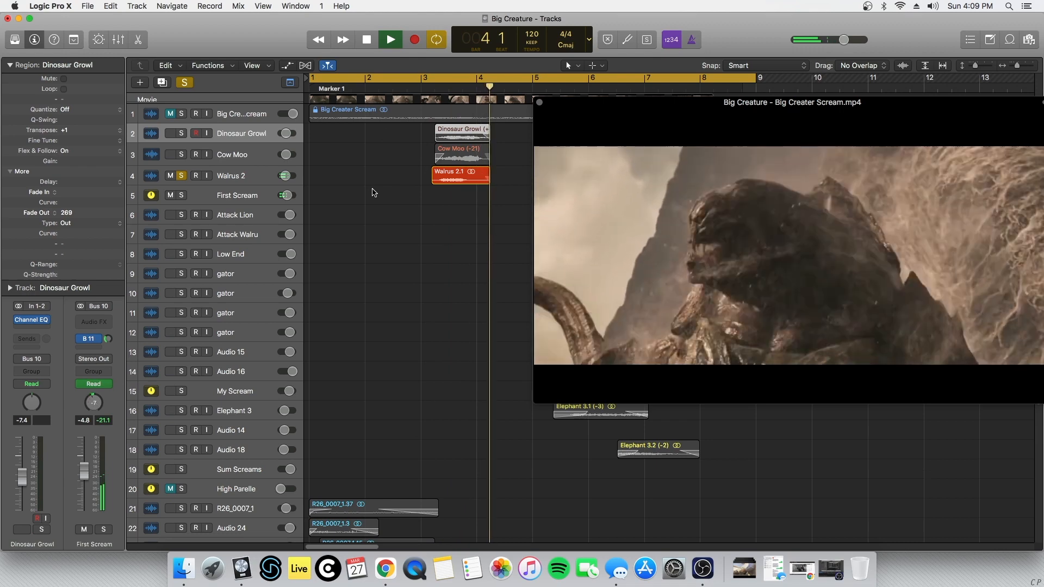
pyautogui.press('space')
# Step: Solo Cow Moo instead of Walrus 2, show its region settings, and play it from about bar 3
pyautogui.click(182, 176)
pyautogui.click(182, 155)
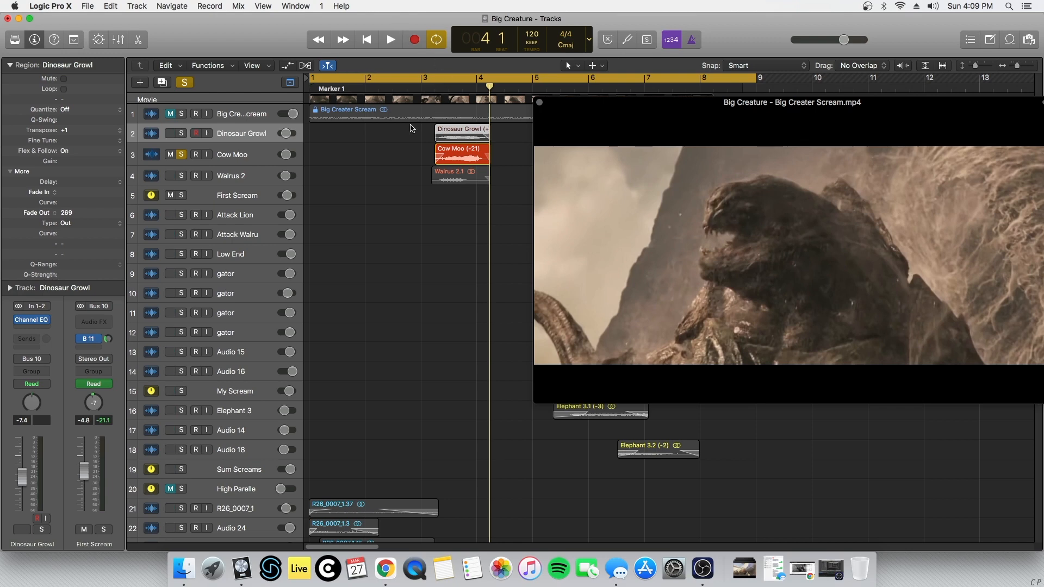
pyautogui.click(255, 157)
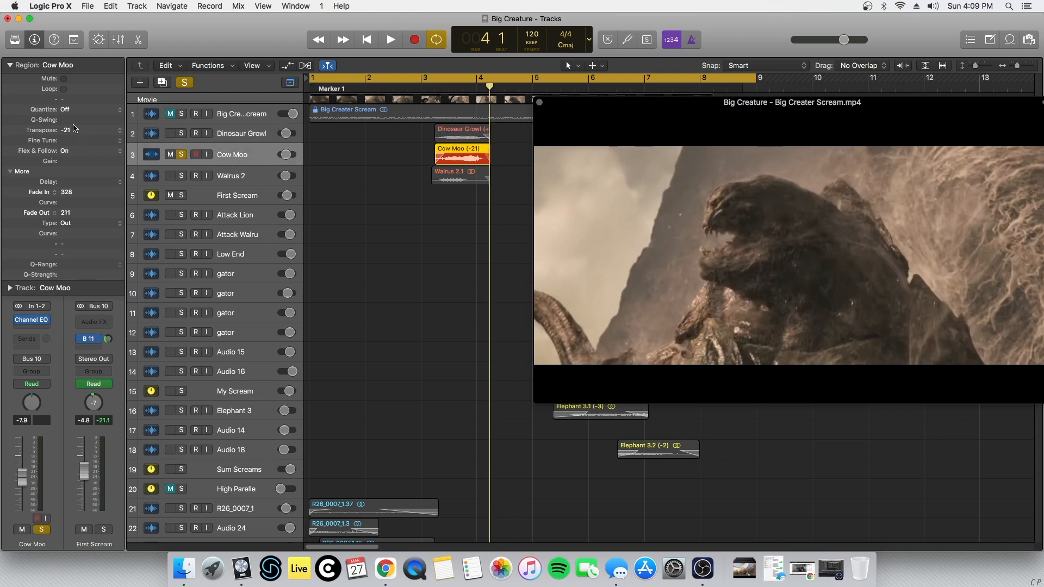
pyautogui.click(430, 90)
pyautogui.press('space')
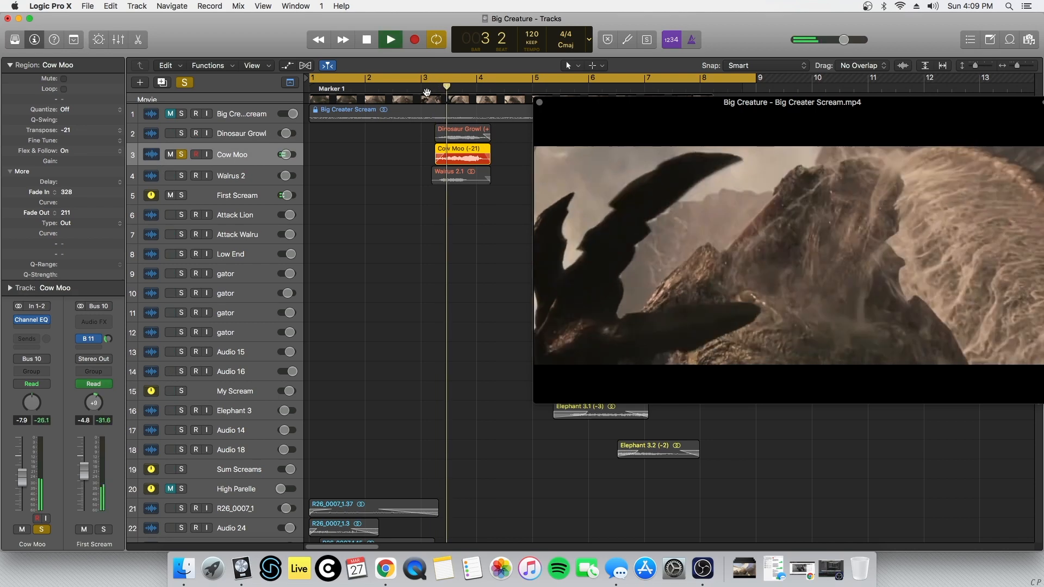
pyautogui.press('space')
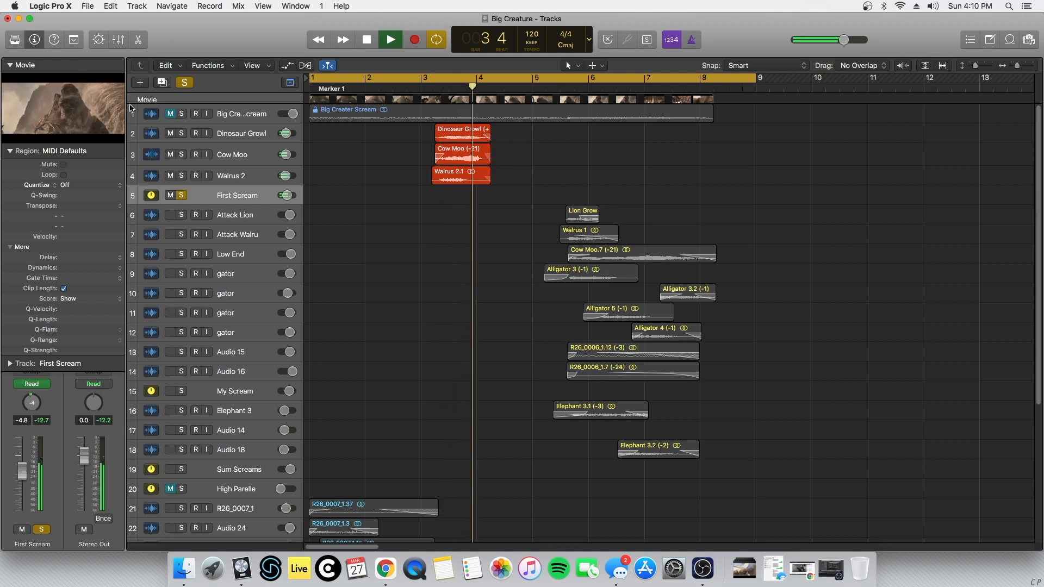
# Step: Audition the soloed First Scream stack, returning the playhead to about bar 3 for another playback
pyautogui.press('space')
pyautogui.press('.')
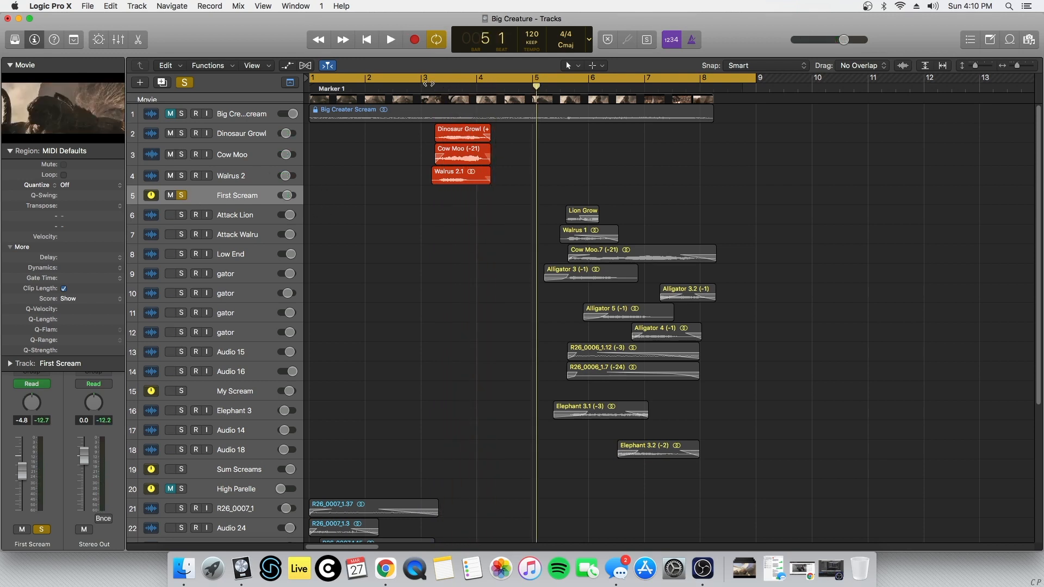
pyautogui.click(429, 84)
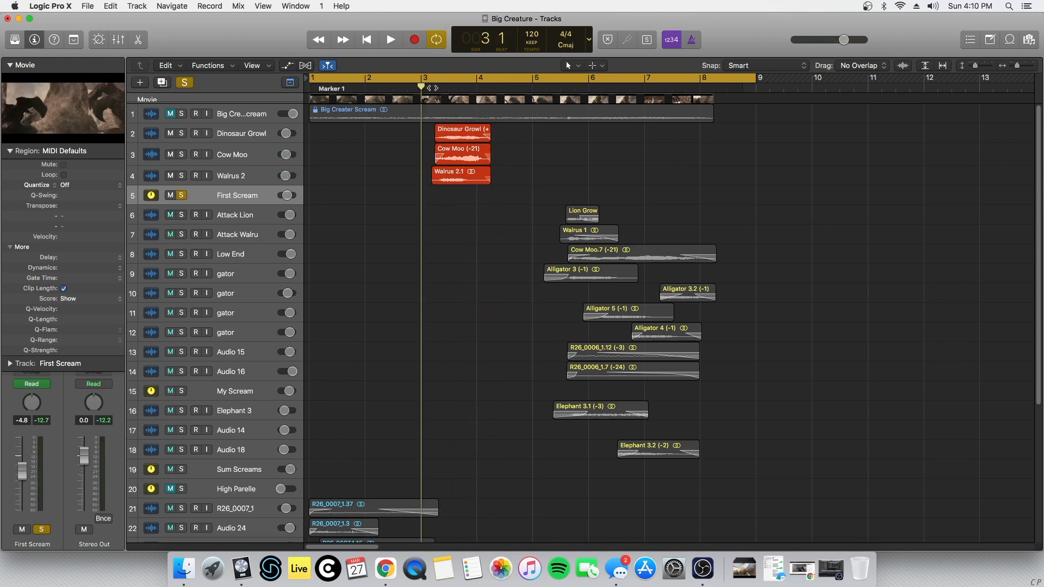
pyautogui.moveTo(432, 89); pyautogui.dragTo(435, 88)
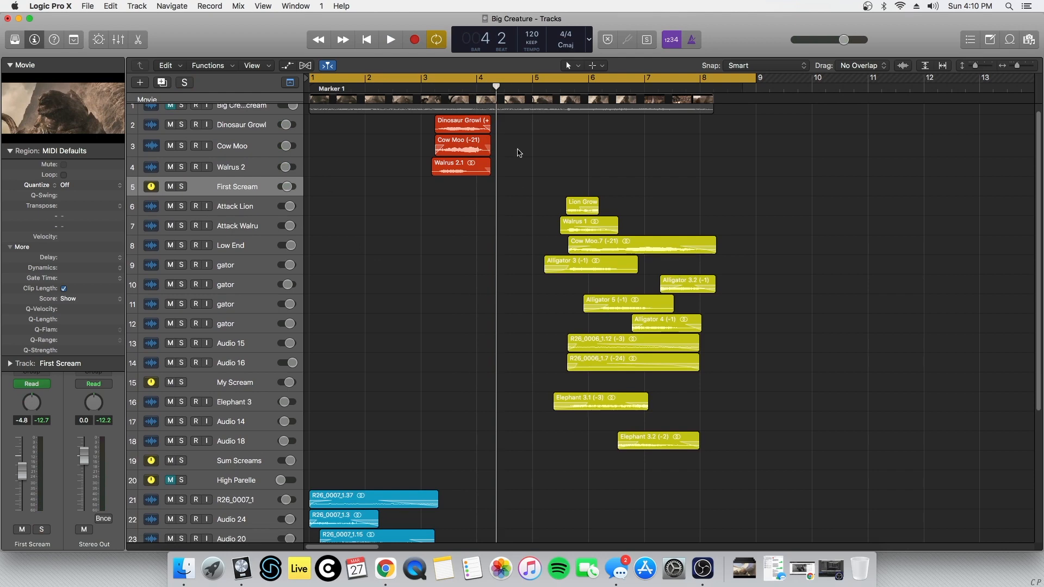
# Step: Place the playhead at bar 5 and look over the yellow scream regions group by group, leaving nothing selected
pyautogui.click(532, 82)
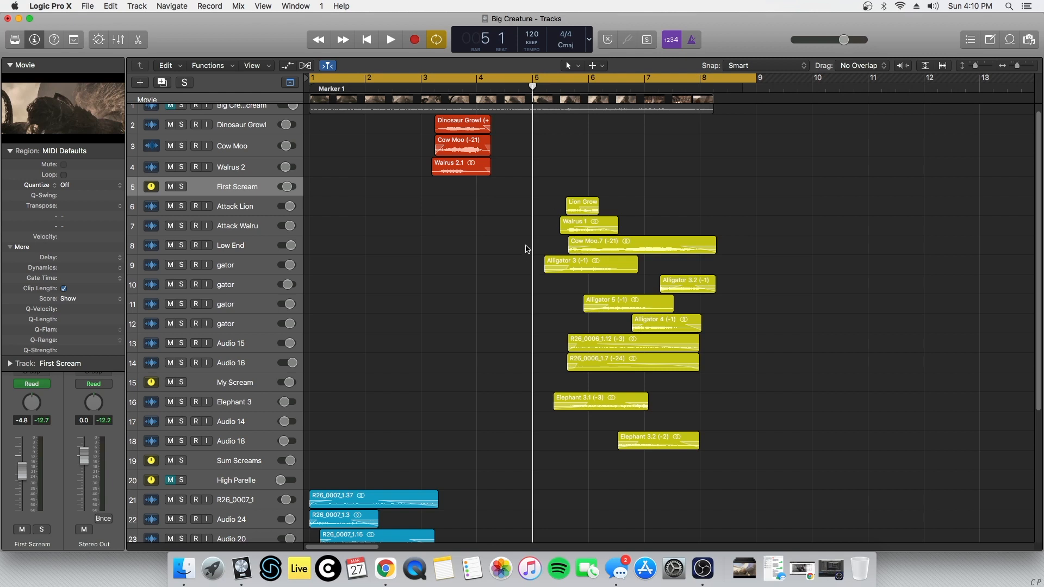
pyautogui.moveTo(542, 235); pyautogui.dragTo(734, 331)
pyautogui.moveTo(545, 340); pyautogui.dragTo(737, 374)
pyautogui.moveTo(543, 379); pyautogui.dragTo(751, 460)
pyautogui.click(757, 376)
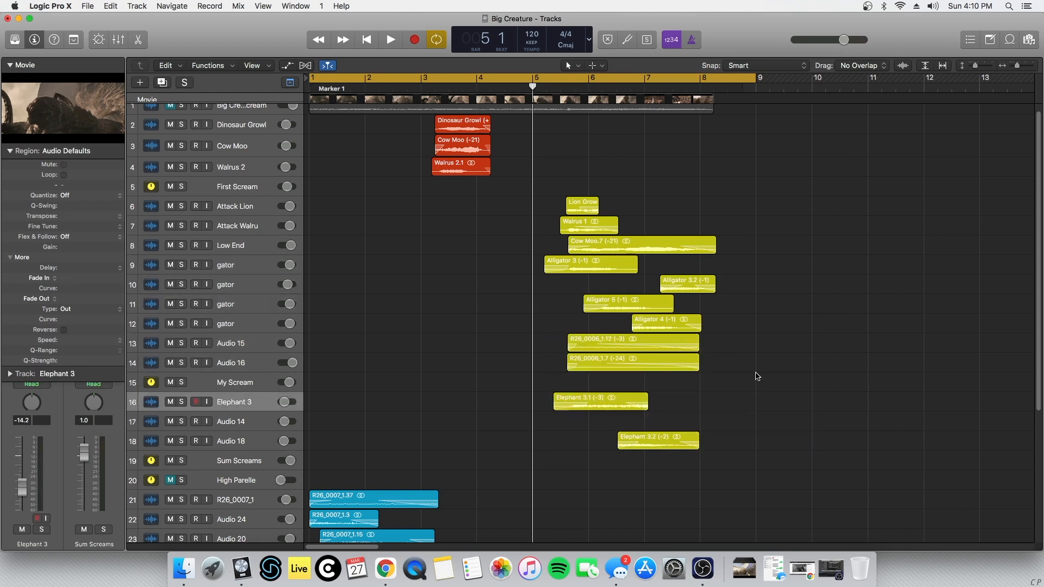
# Step: Search the Apple Loops library for "cow" and preview the Cow Moo sound
pyautogui.scroll(-5, 897, 175)
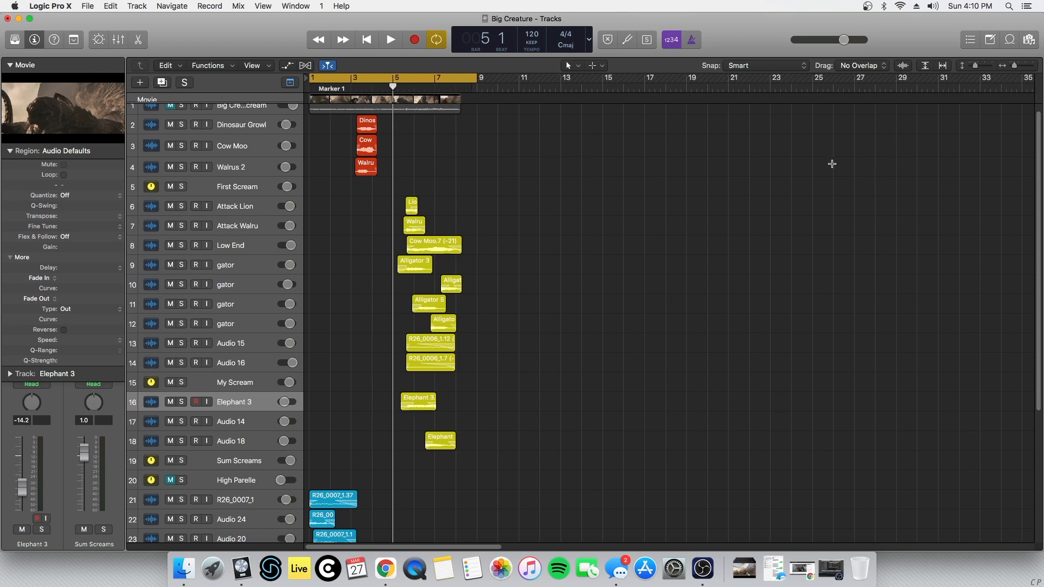
pyautogui.click(1008, 42)
pyautogui.click(999, 108)
pyautogui.write('cow')
pyautogui.click(837, 199)
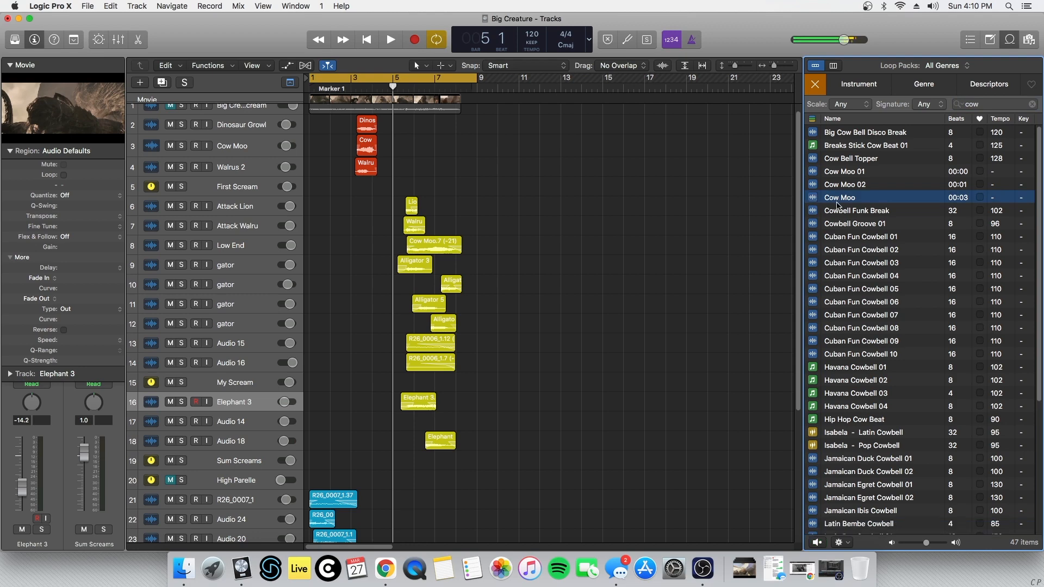
# Step: Add the Cow Moo sound on a new track below 07 Mountain Ambience, starting at about bar 12
pyautogui.scroll(-6, 672, 422)
pyautogui.moveTo(840, 198); pyautogui.dragTo(588, 527)
pyautogui.press('z')
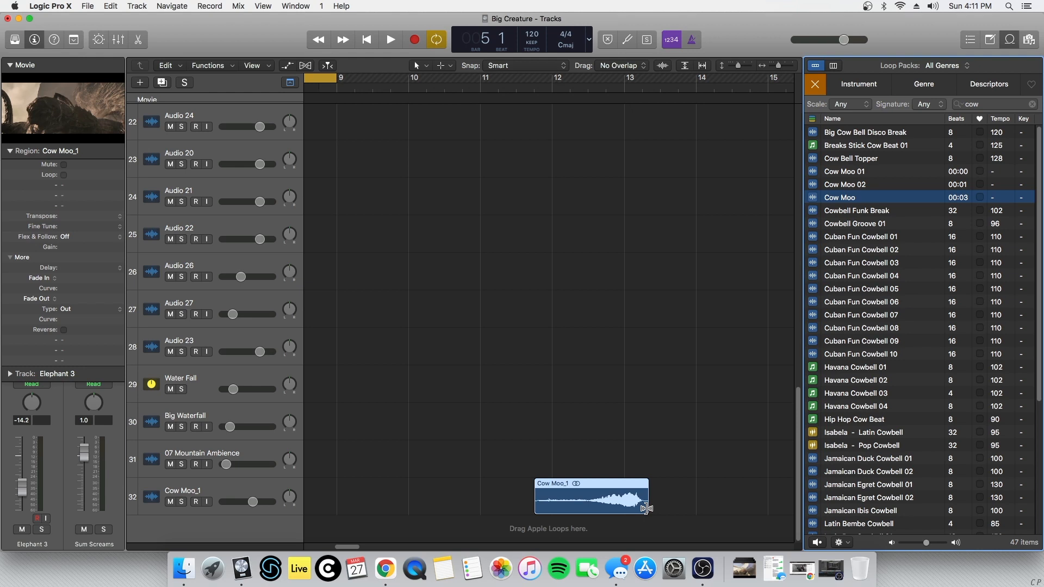
# Step: Time-stretch the new Cow Moo region to end at about bar 18, play it back, and select its track
pyautogui.moveTo(646, 508); pyautogui.dragTo(776, 513)
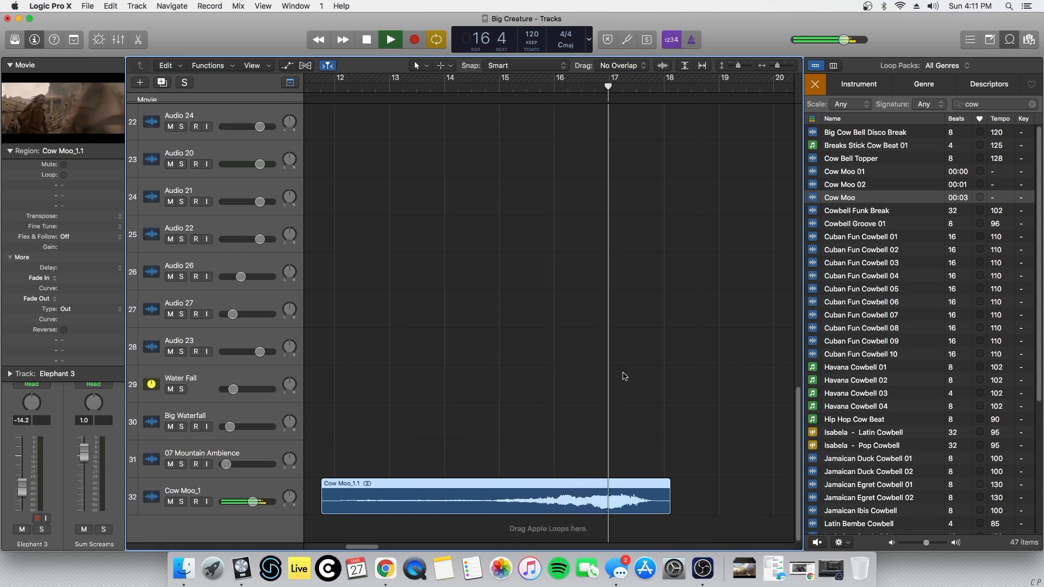
pyautogui.click(328, 489)
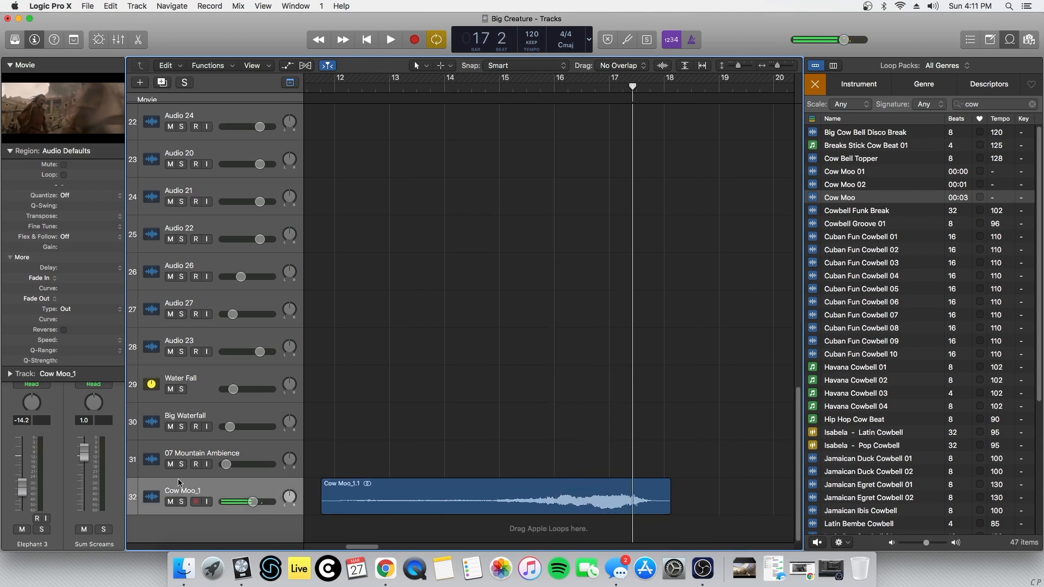
# Step: Transpose the Cow Moo_1.1 region to -23 and play it back
pyautogui.press('space')
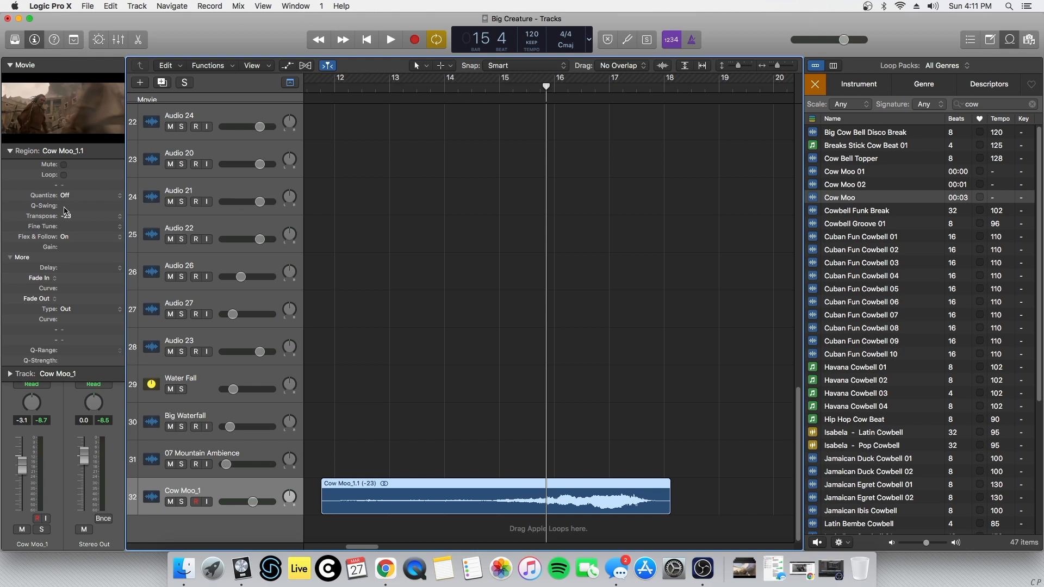
pyautogui.press('space')
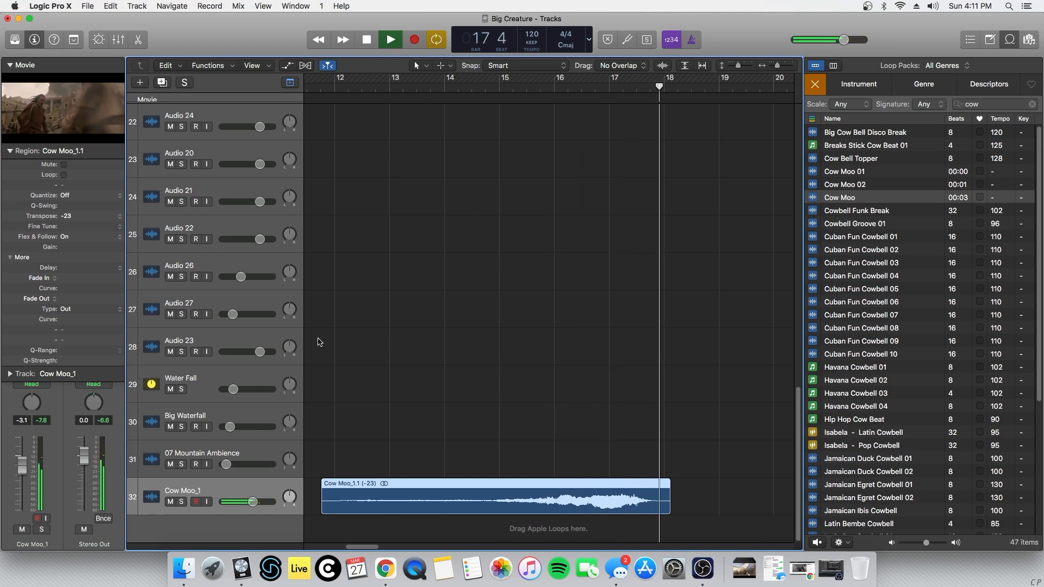
pyautogui.press('space')
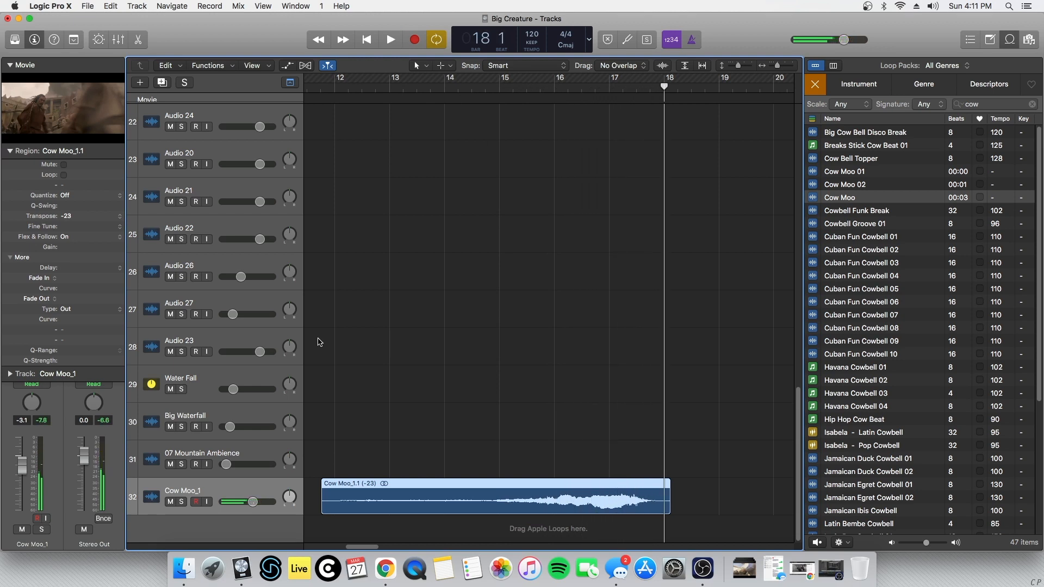
# Step: Set the Cow Moo_1 track's flex mode to Tempophone (FX) with a 500 ms grain size, and play it from bar 15
pyautogui.click(10, 374)
pyautogui.click(93, 441)
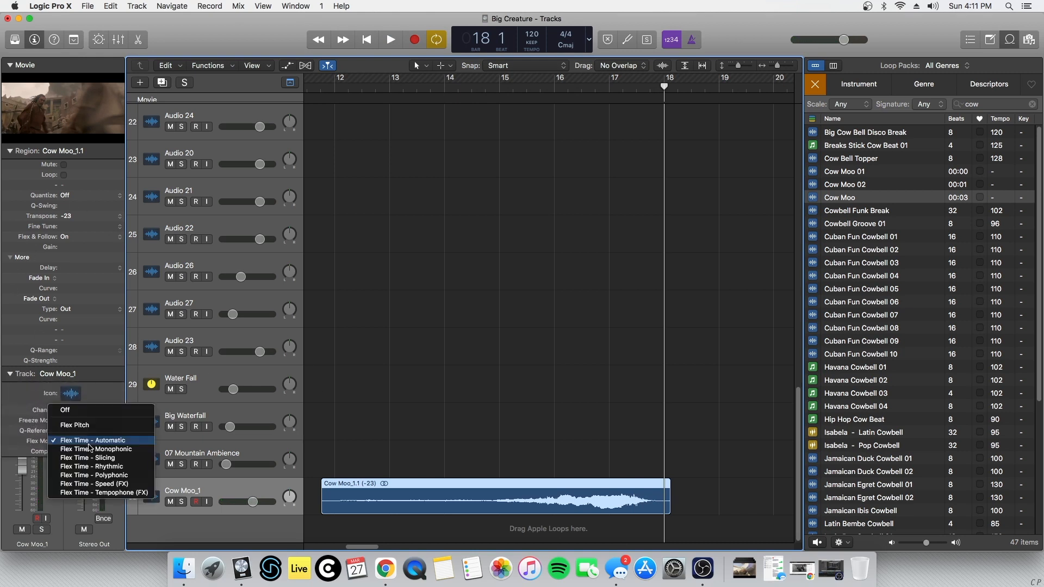
pyautogui.click(95, 495)
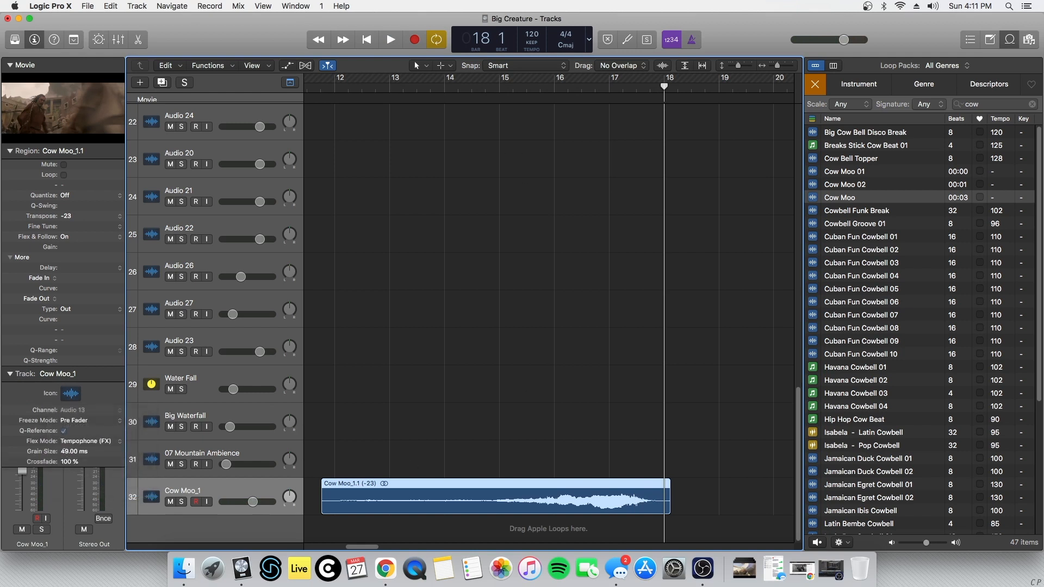
pyautogui.click(499, 89)
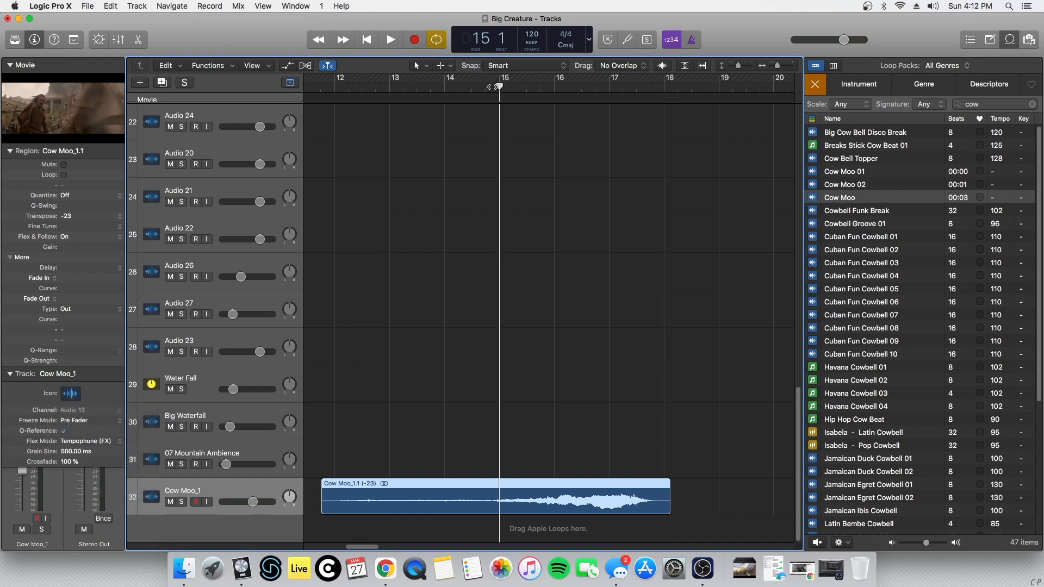
pyautogui.press('space')
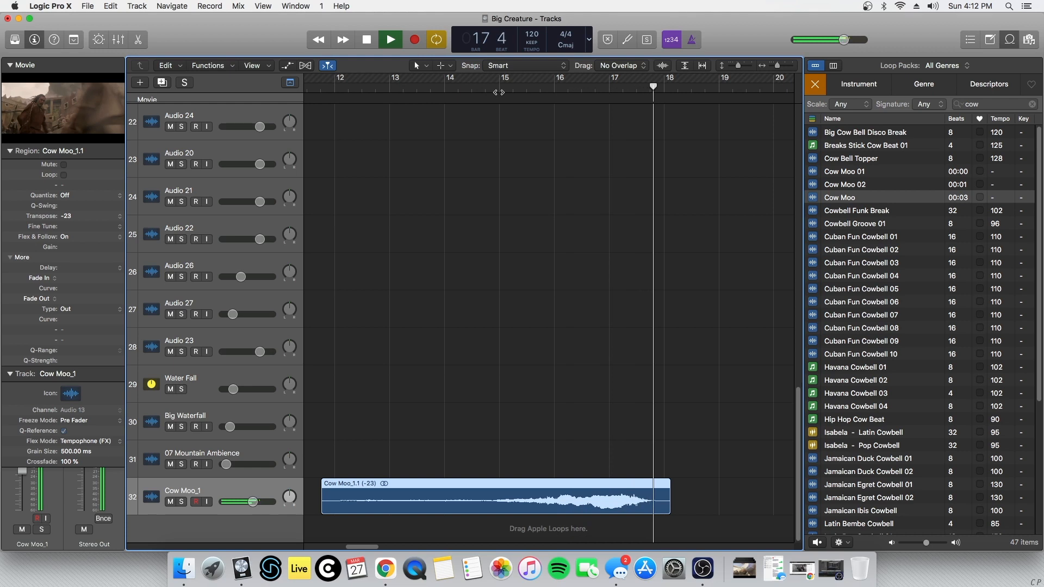
pyautogui.press('space')
# Step: Delete the Cow Moo_1.1 region together with its track
pyautogui.scroll(-5, 435, 418)
pyautogui.hscroll(-5, 439, 417)
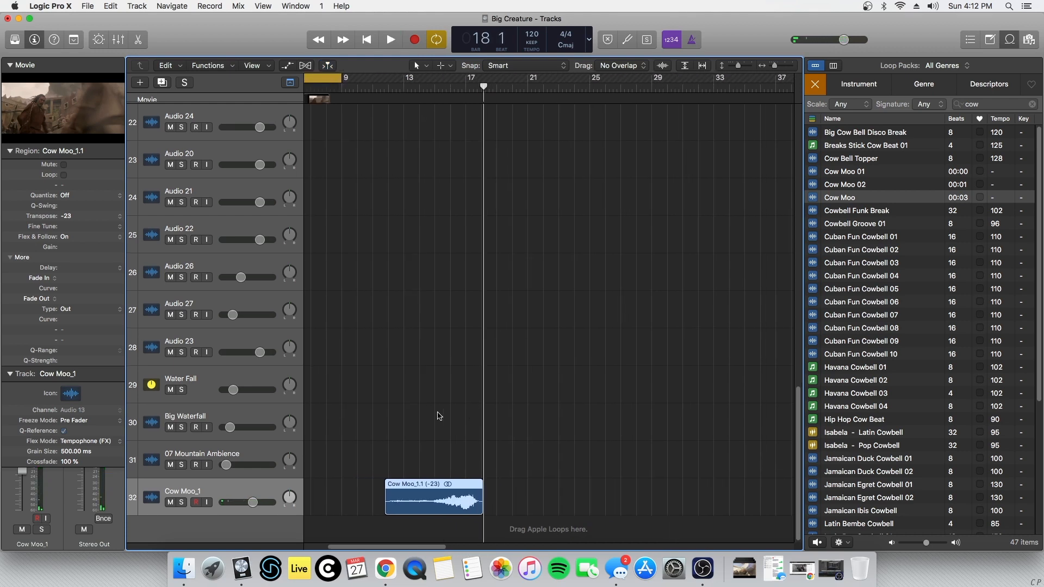
pyautogui.press('Delete')
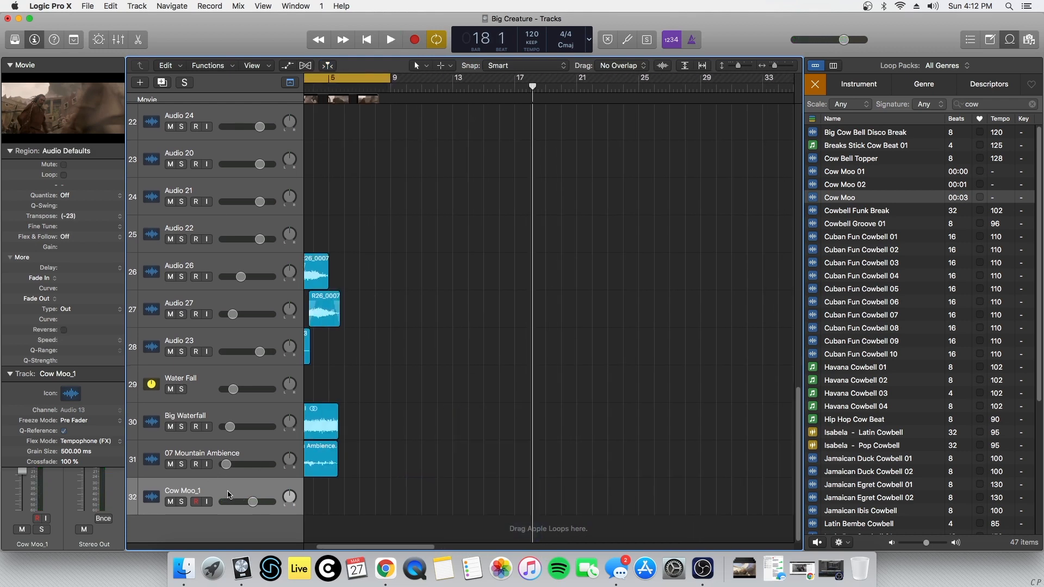
pyautogui.press('Delete')
# Step: Solo the Attack Lion and Attack Walru tracks and play their yellow scream regions
pyautogui.hscroll(-2, 370, 303)
pyautogui.scroll(10, 370, 302)
pyautogui.scroll(5, 359, 316)
pyautogui.scroll(5, 356, 321)
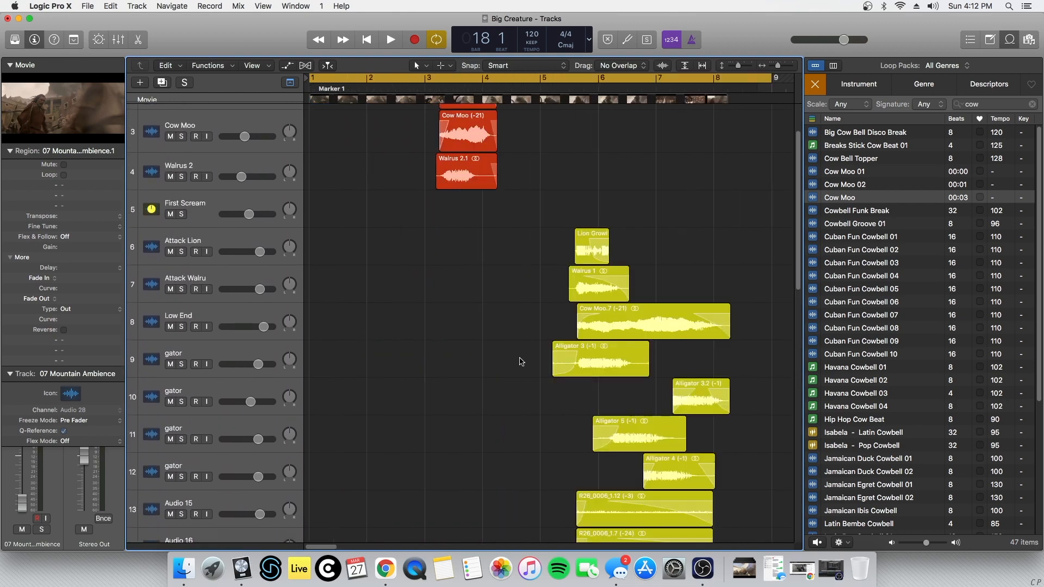
pyautogui.hscroll(3, 516, 362)
pyautogui.moveTo(398, 233); pyautogui.dragTo(548, 252)
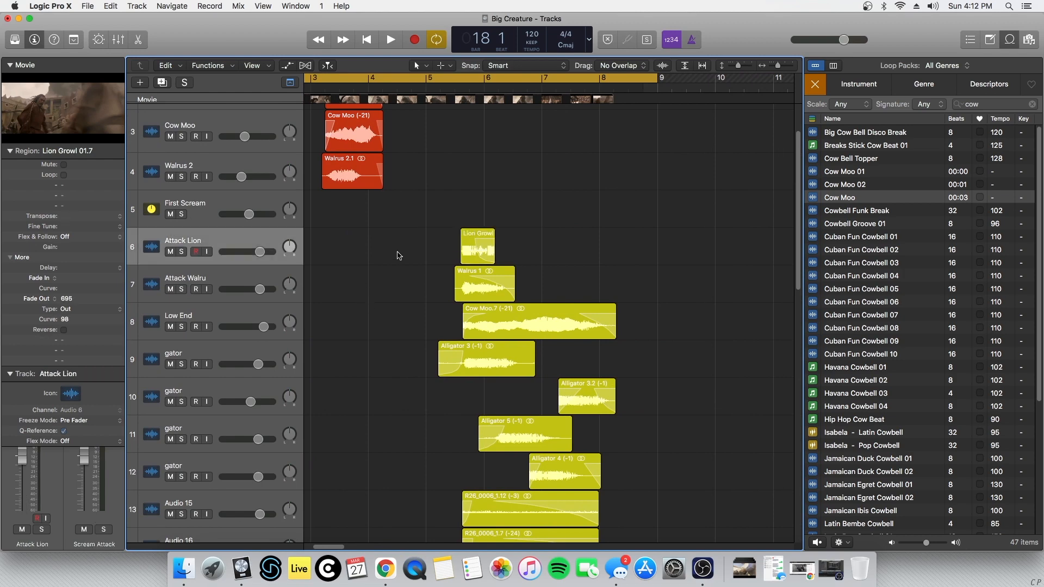
pyautogui.keyDown('shift'); pyautogui.click(188, 276); pyautogui.keyUp('shift')
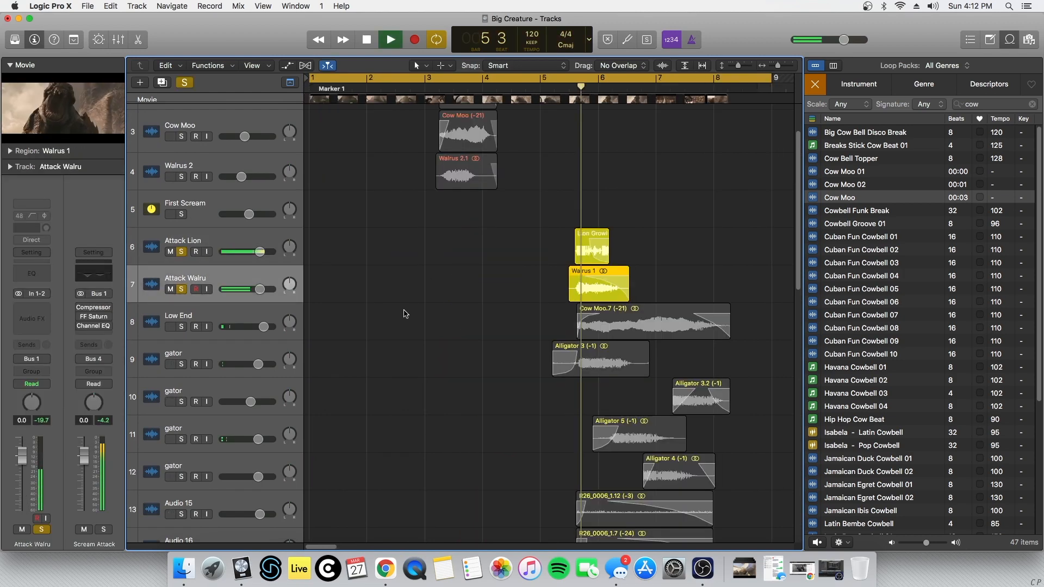
pyautogui.press('space')
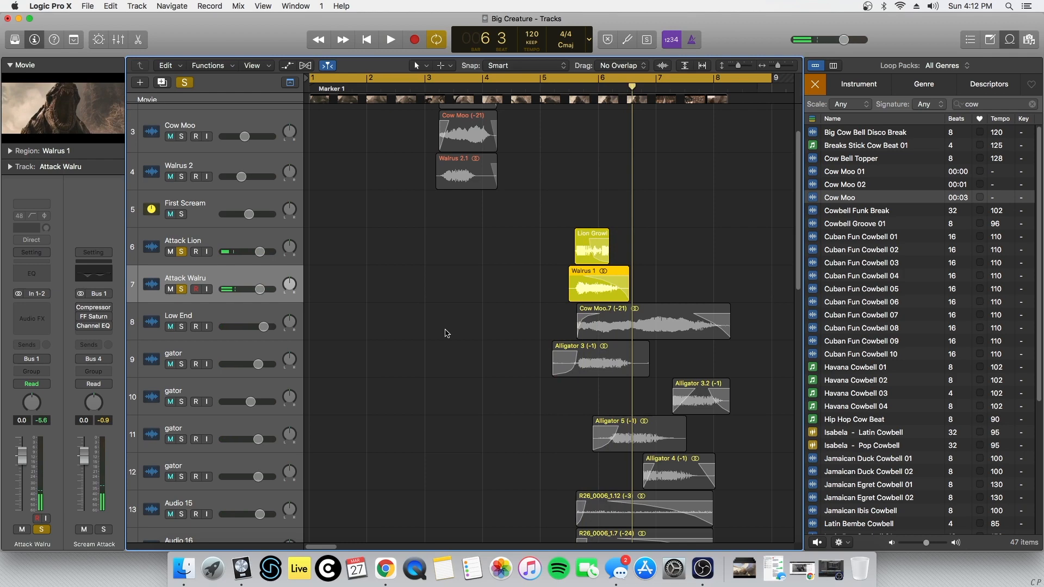
# Step: Solo only the Low End track, play it from about bar 5 beat 3, and select it
pyautogui.scroll(-1, 194, 318)
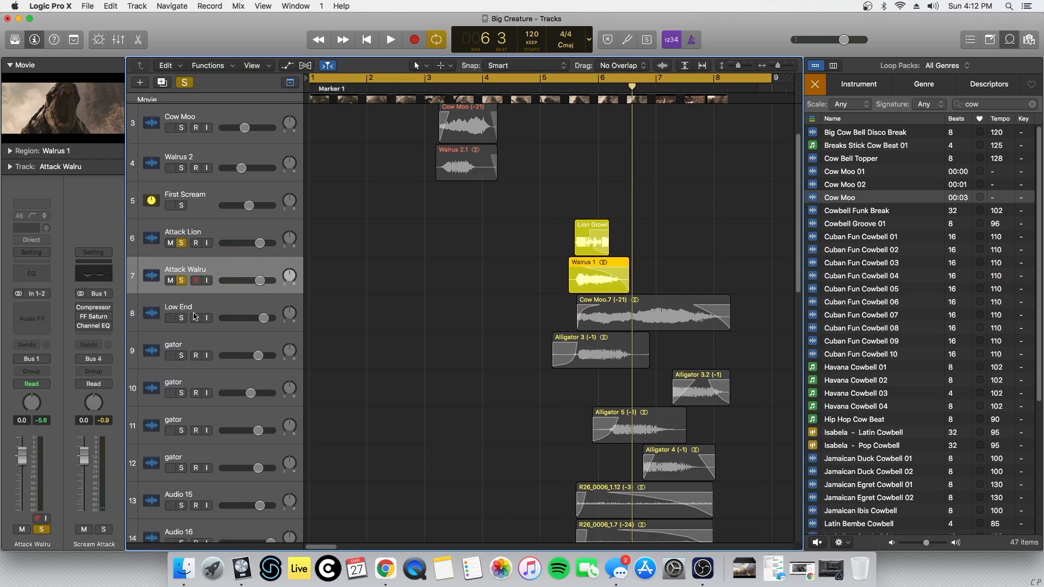
pyautogui.click(181, 280)
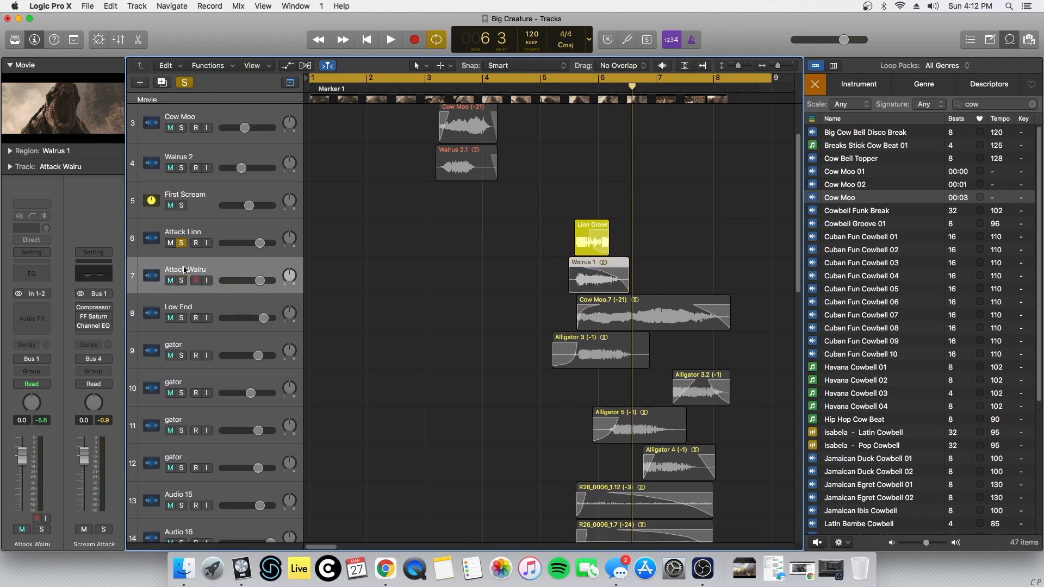
pyautogui.click(181, 318)
pyautogui.click(573, 92)
pyautogui.press('space')
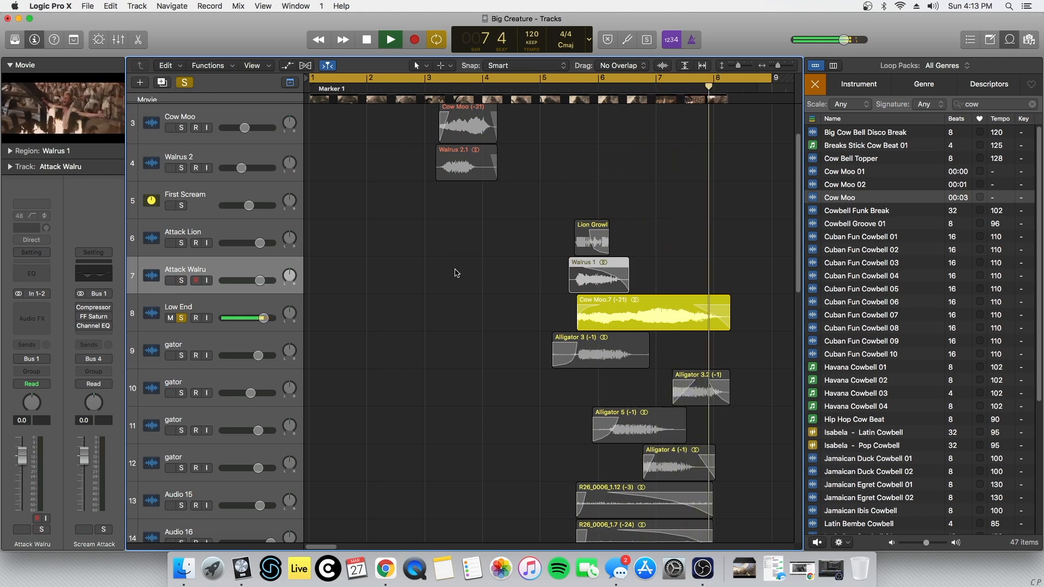
pyautogui.click(174, 301)
pyautogui.press('space')
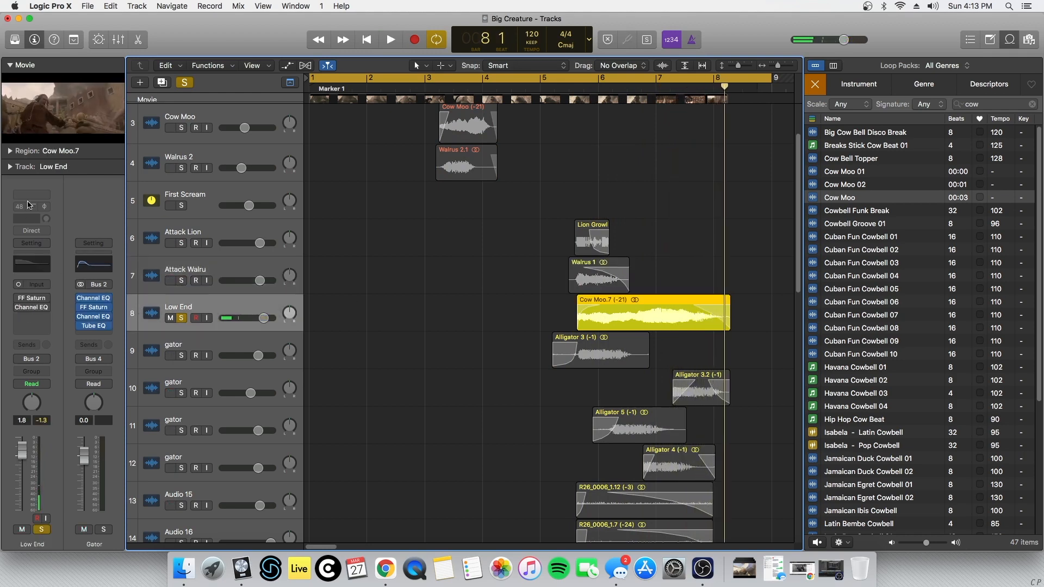
# Step: Try transposing the Cow Moo.7 region on the Low End track to -18 and play it back from about bar 5
pyautogui.click(11, 151)
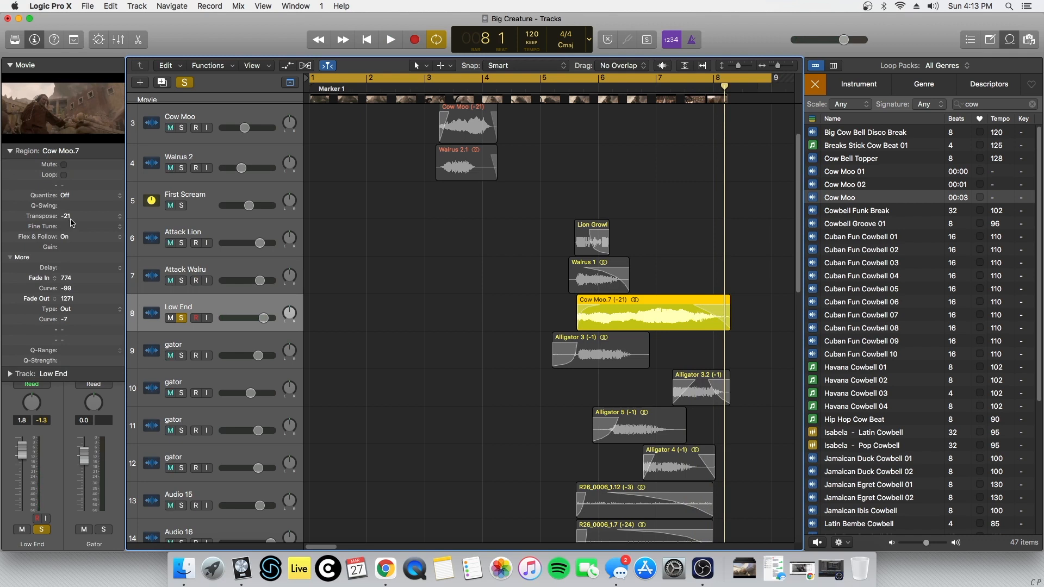
pyautogui.click(12, 153)
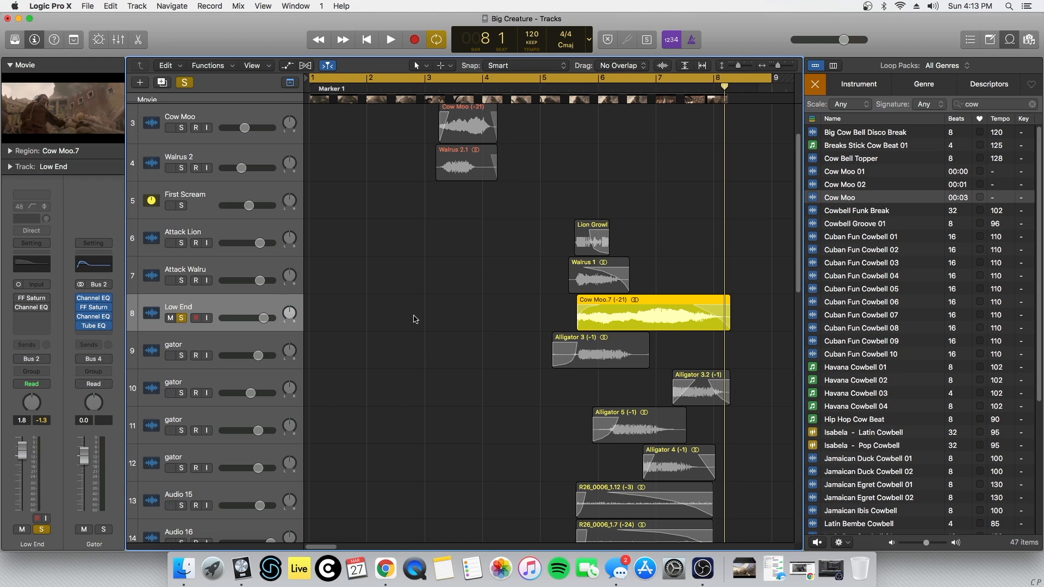
pyautogui.click(10, 151)
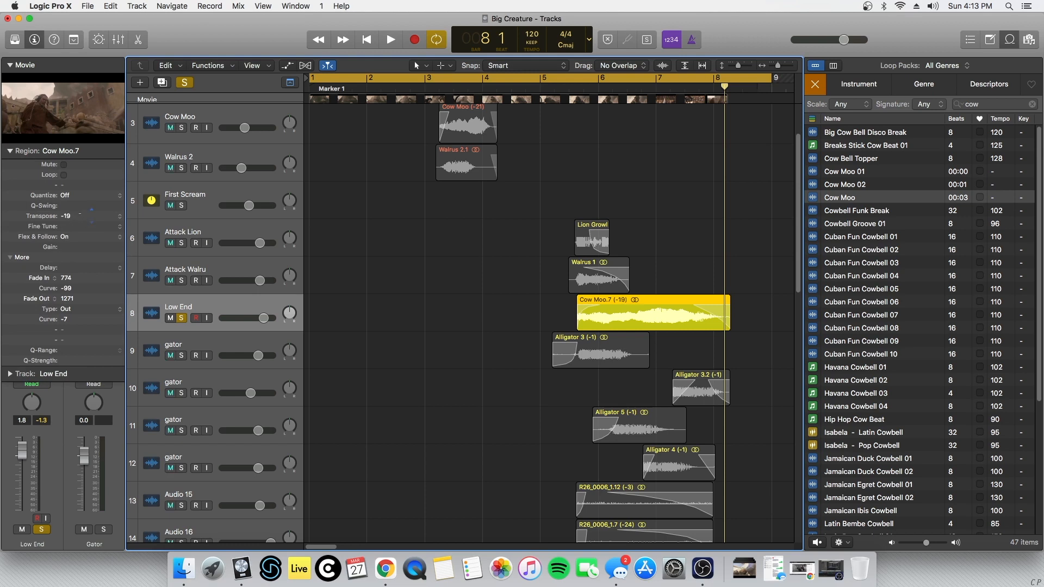
pyautogui.click(584, 78)
pyautogui.press('space')
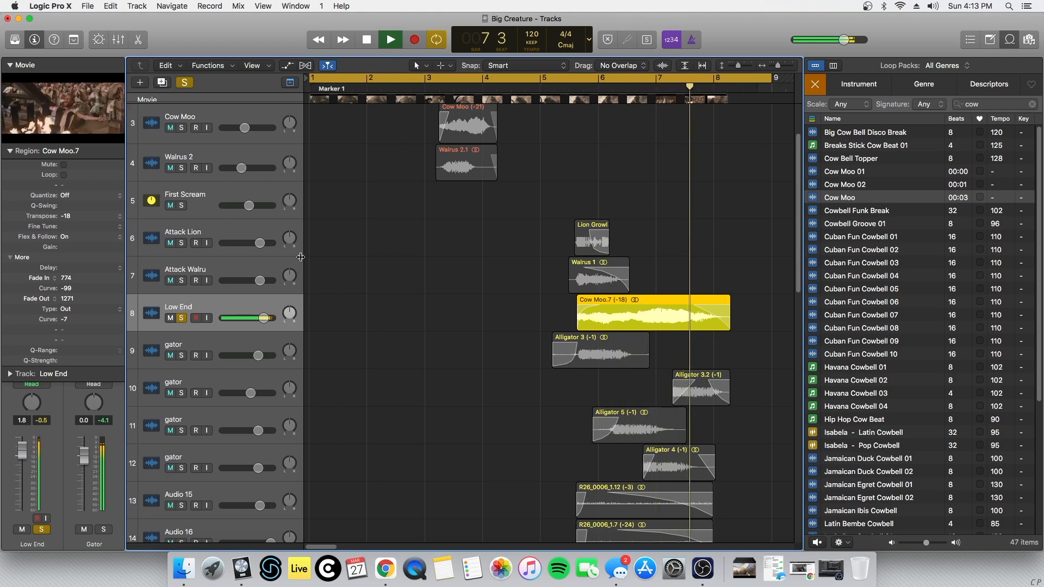
pyautogui.press('space')
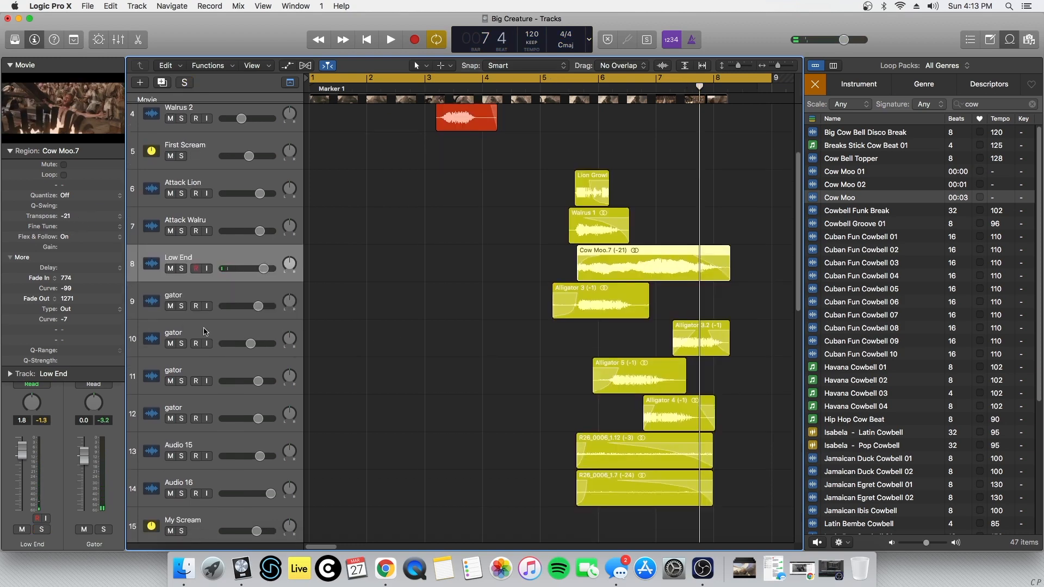
# Step: Solo only the four gator tracks and play them from about bar 5
pyautogui.moveTo(182, 309); pyautogui.dragTo(186, 439)
pyautogui.click(182, 455)
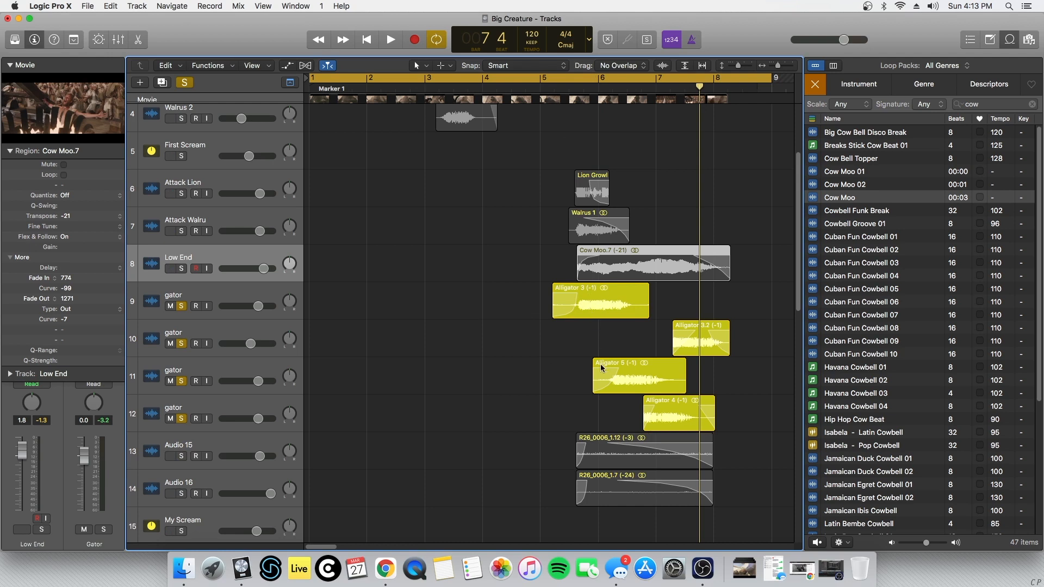
pyautogui.doubleClick(555, 88)
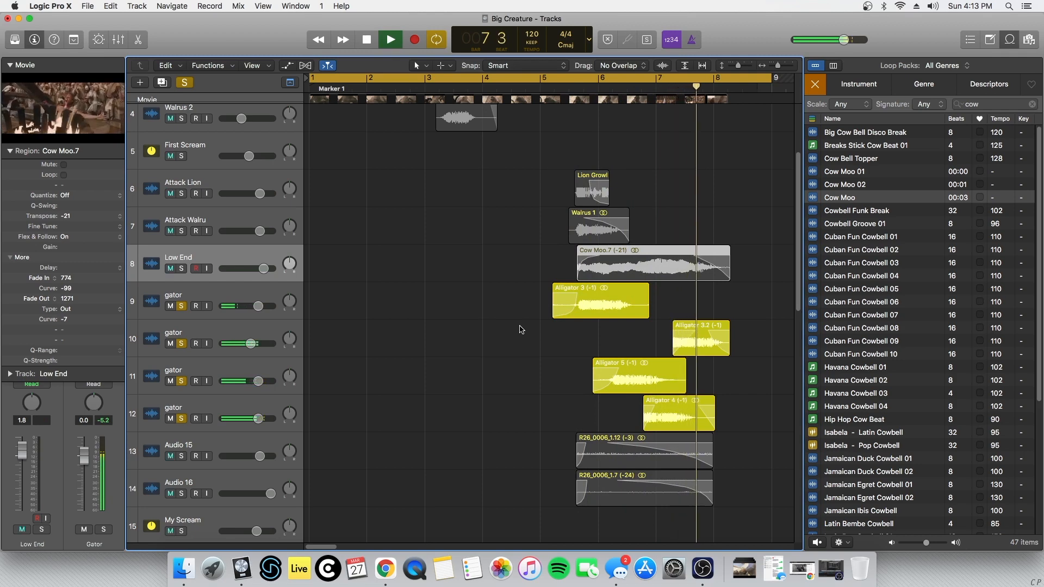
pyautogui.press('space')
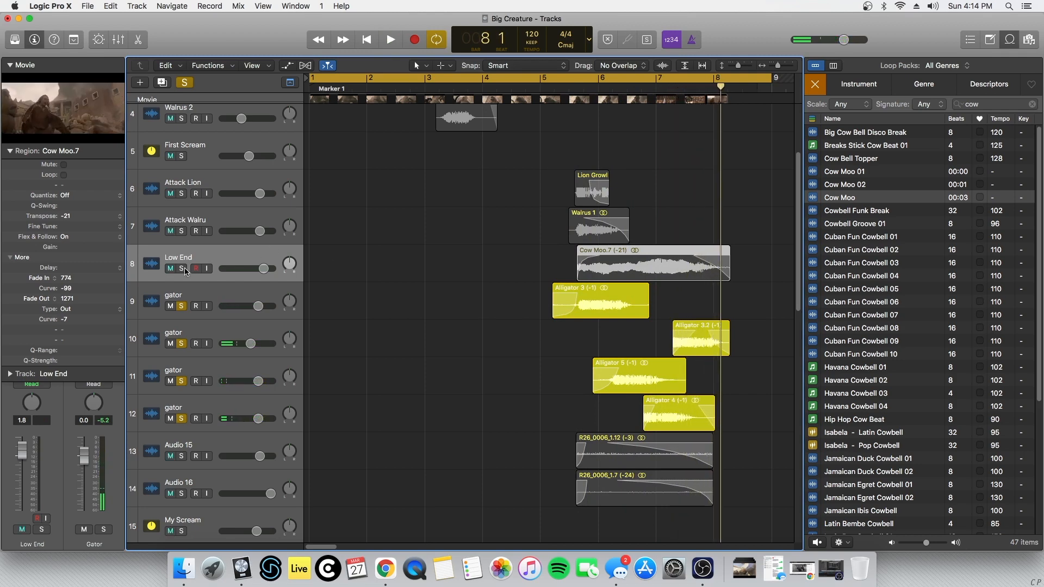
# Step: Add the Low End track to the soloed gator tracks, collapse the region settings, and play the layers together from about bar 5
pyautogui.click(184, 270)
pyautogui.click(10, 151)
pyautogui.moveTo(88, 302)
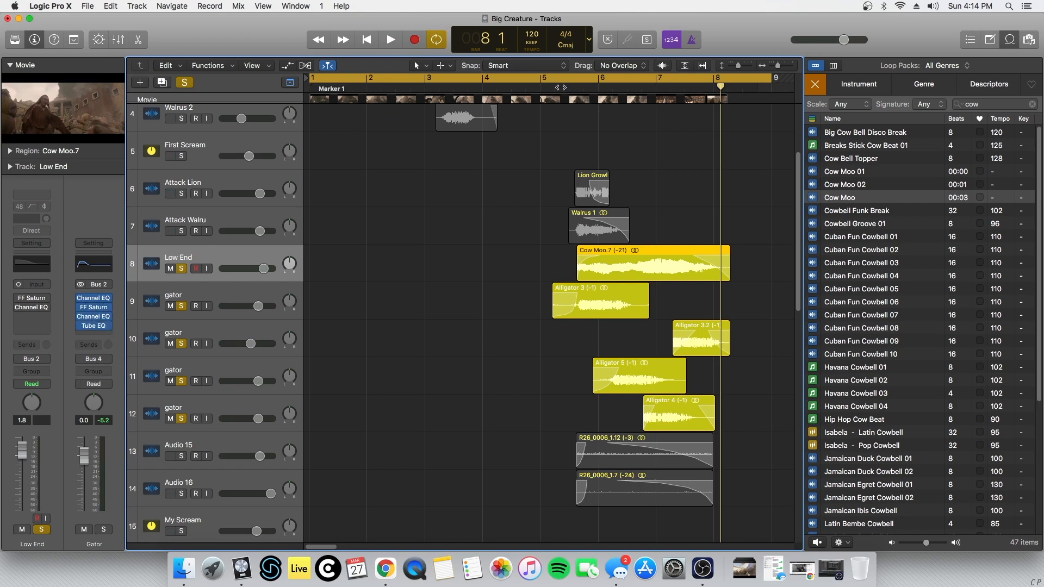
pyautogui.click(561, 88)
pyautogui.press('space')
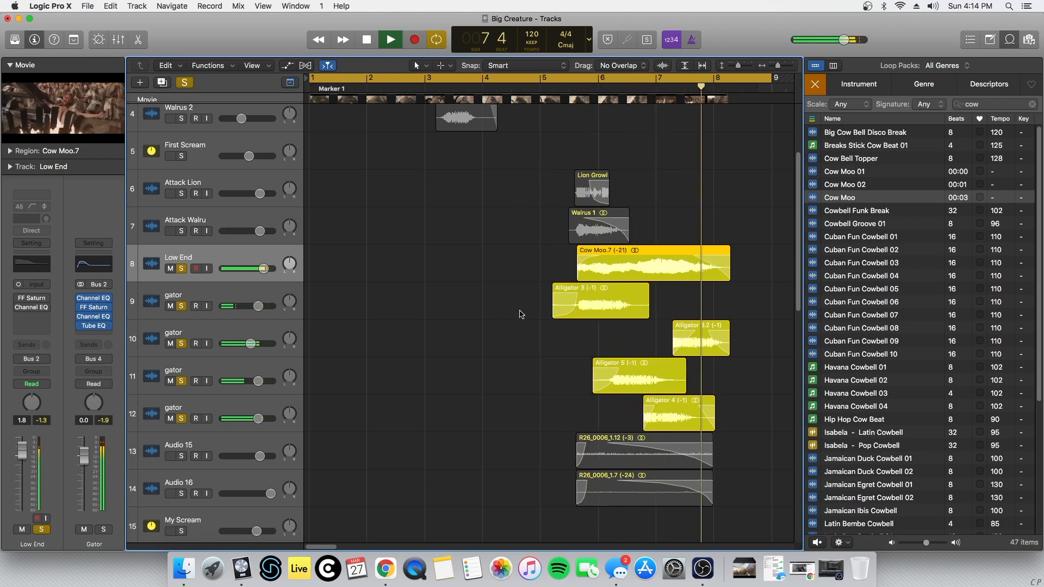
pyautogui.press('space')
# Step: Solo only Audio 15 and Audio 16, view each track's channel strip, and play both from bar 5 beat 3
pyautogui.scroll(-3, 181, 368)
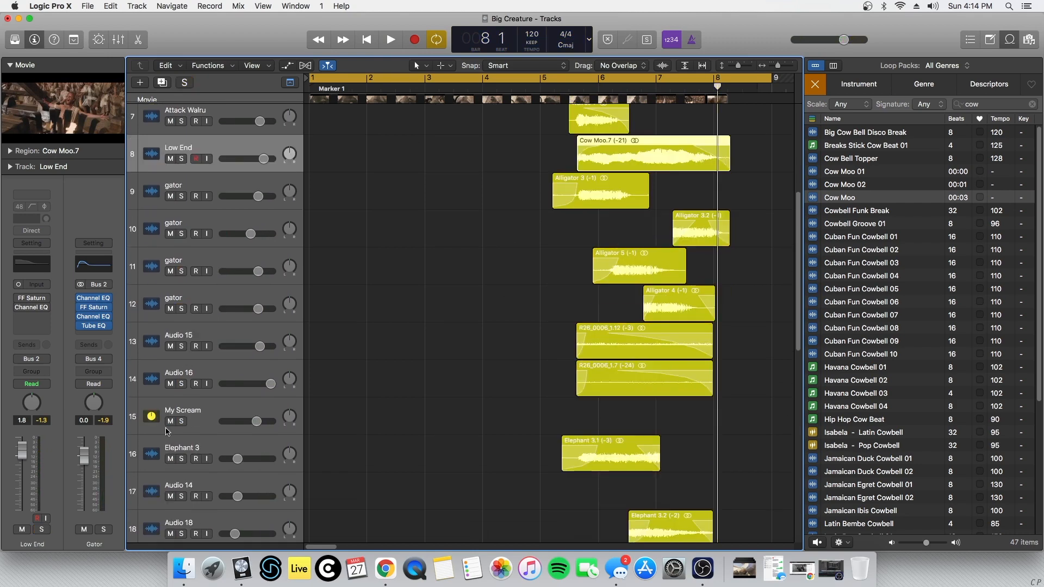
pyautogui.moveTo(183, 348); pyautogui.dragTo(185, 382)
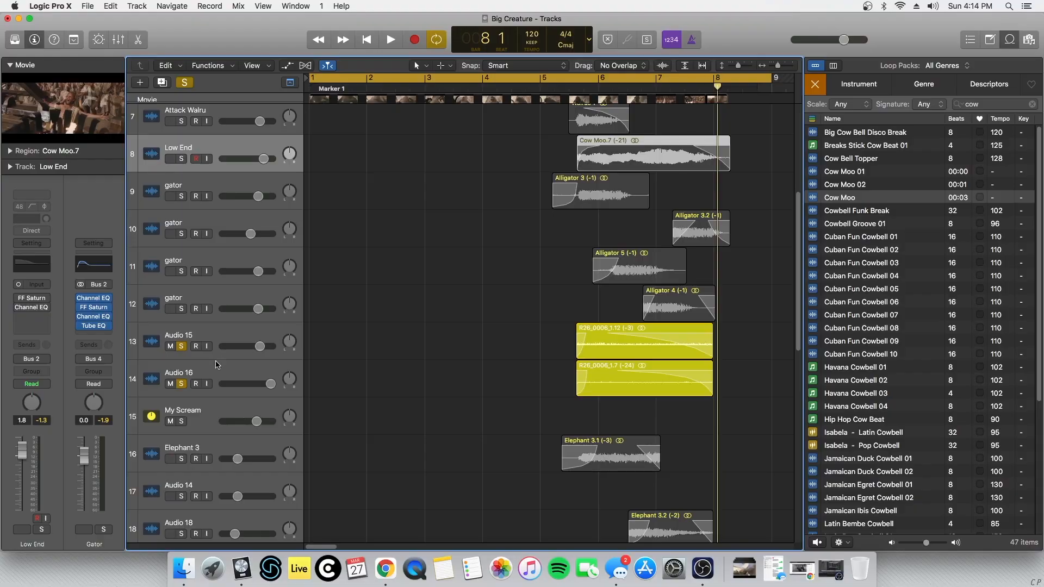
pyautogui.click(237, 333)
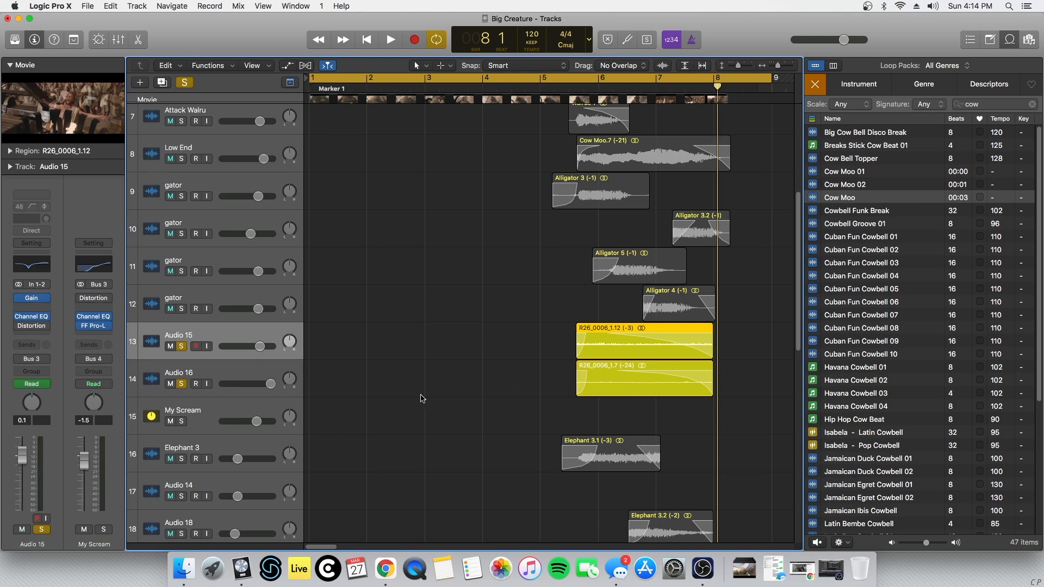
pyautogui.click(211, 377)
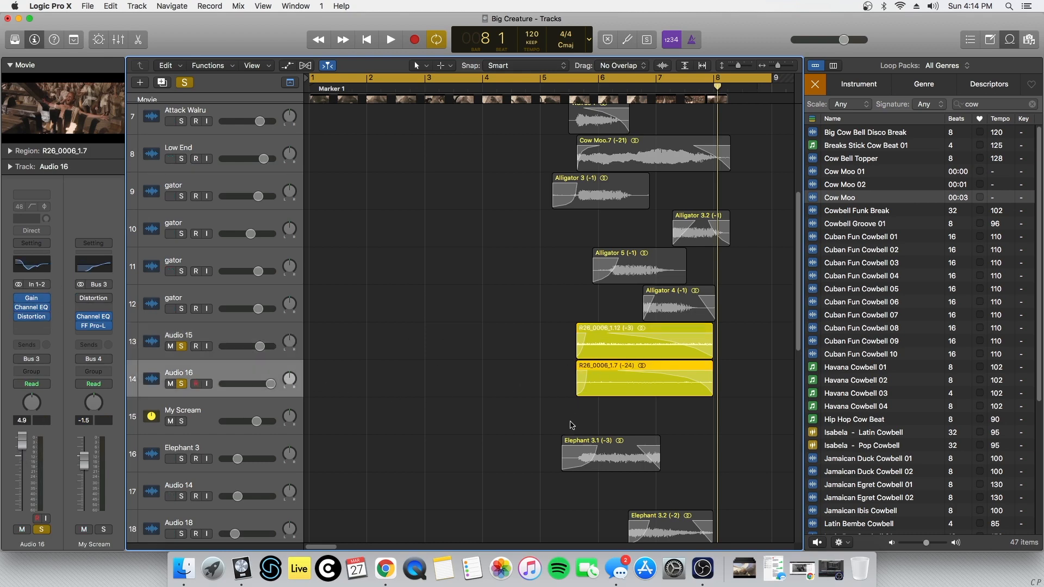
pyautogui.click(573, 91)
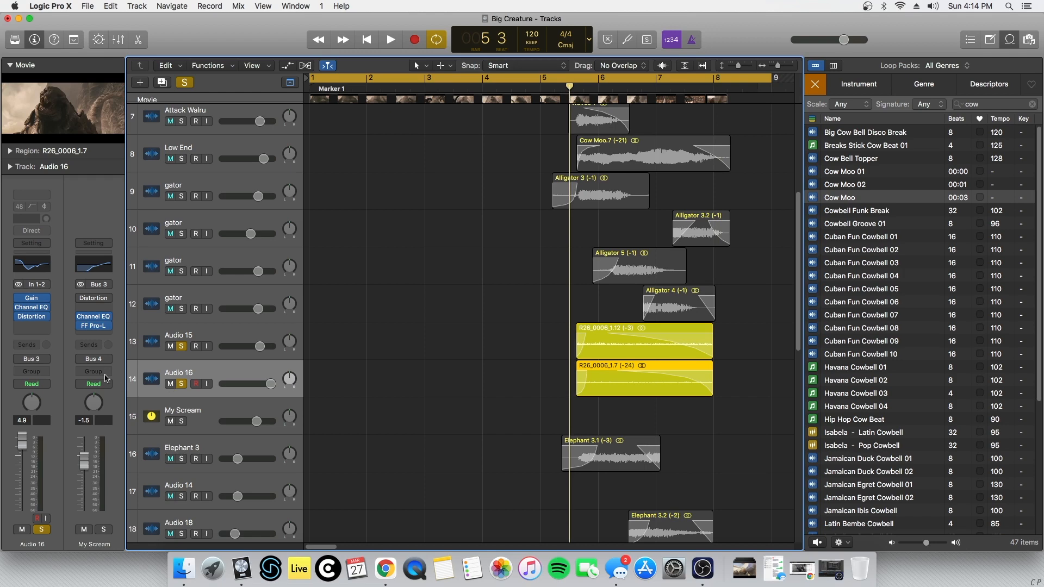
pyautogui.press('space')
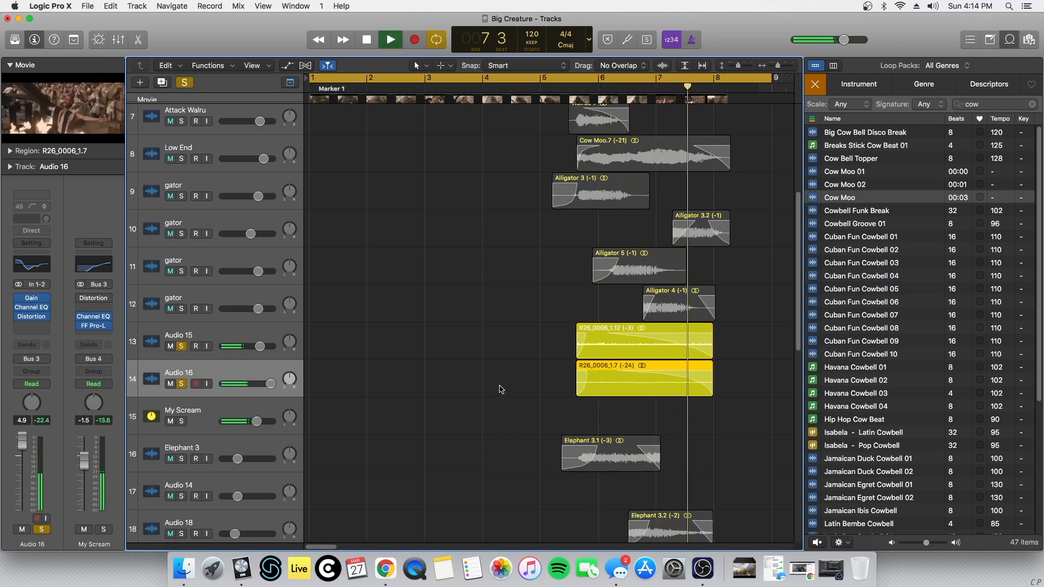
pyautogui.press('space')
# Step: Add the Low End and four gator tracks to the soloed Audio 15 and Audio 16, and play all the layers together
pyautogui.moveTo(183, 312); pyautogui.dragTo(182, 168)
pyautogui.press('space')
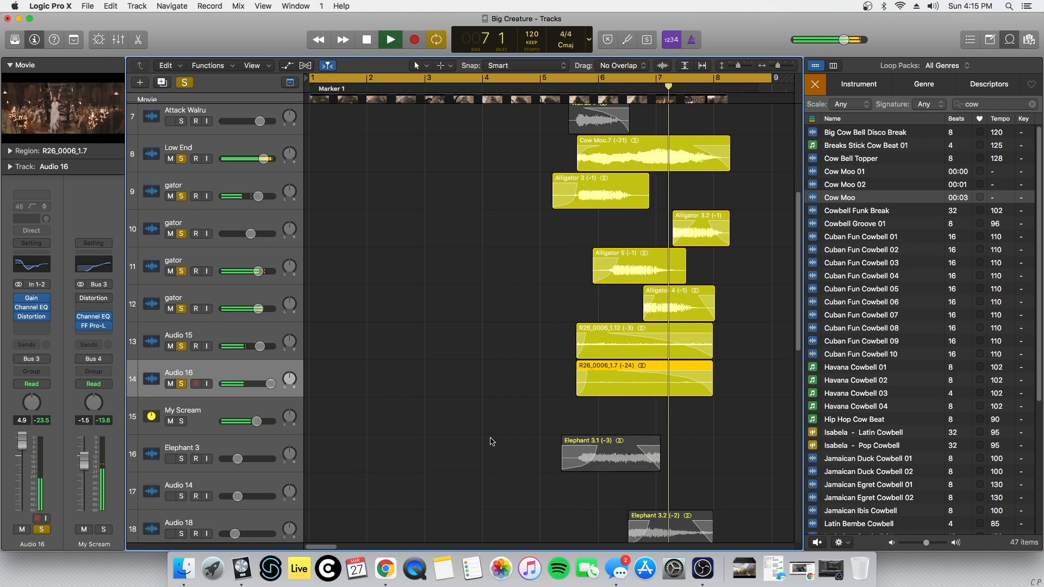
pyautogui.press('space')
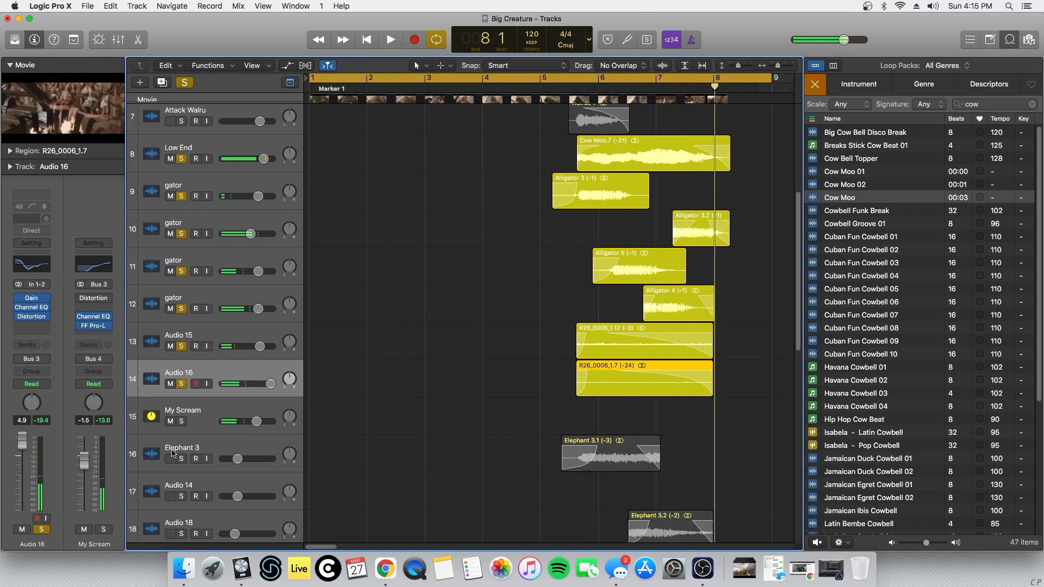
# Step: Clear the solos on the Low End, gator, Audio 15, Audio 16 and My Scream tracks, and solo only Elephant 3, Audio 14 and Audio 18
pyautogui.click(182, 420)
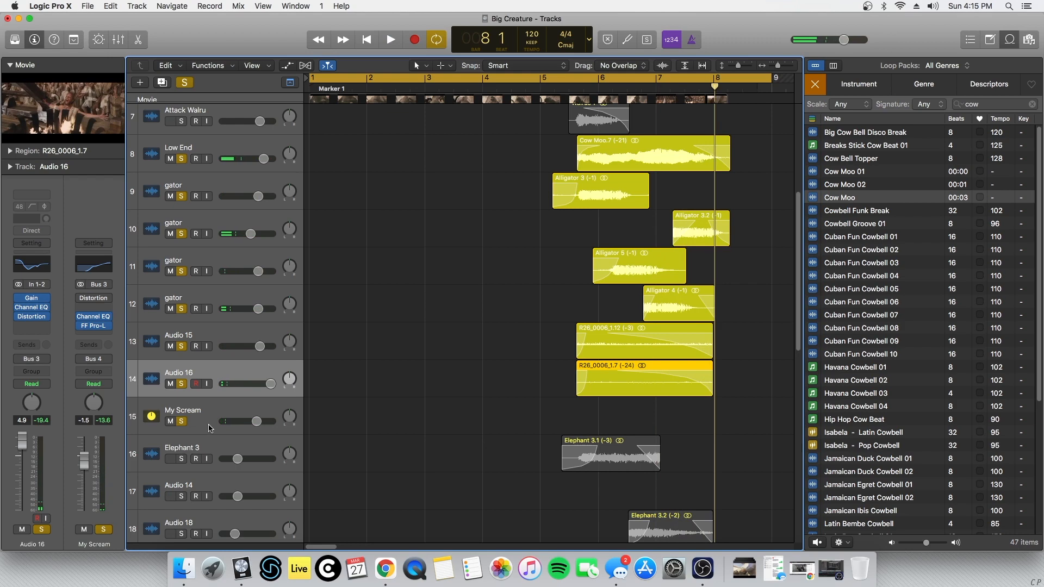
pyautogui.scroll(-2, 182, 373)
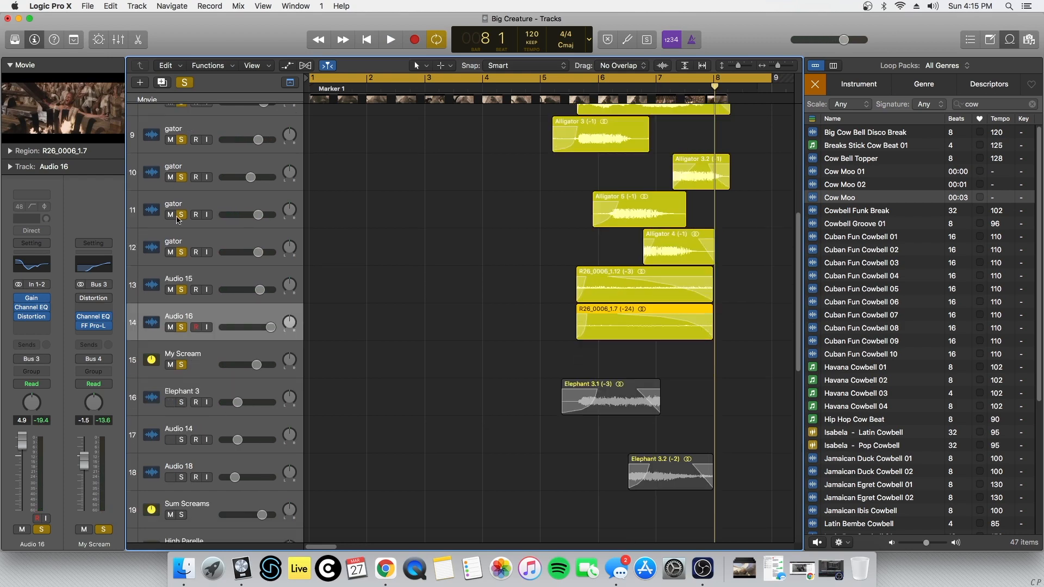
pyautogui.scroll(2, 185, 158)
pyautogui.moveTo(184, 147); pyautogui.dragTo(178, 410)
pyautogui.scroll(-1, 196, 450)
pyautogui.scroll(-1, 354, 444)
pyautogui.moveTo(184, 403); pyautogui.dragTo(180, 466)
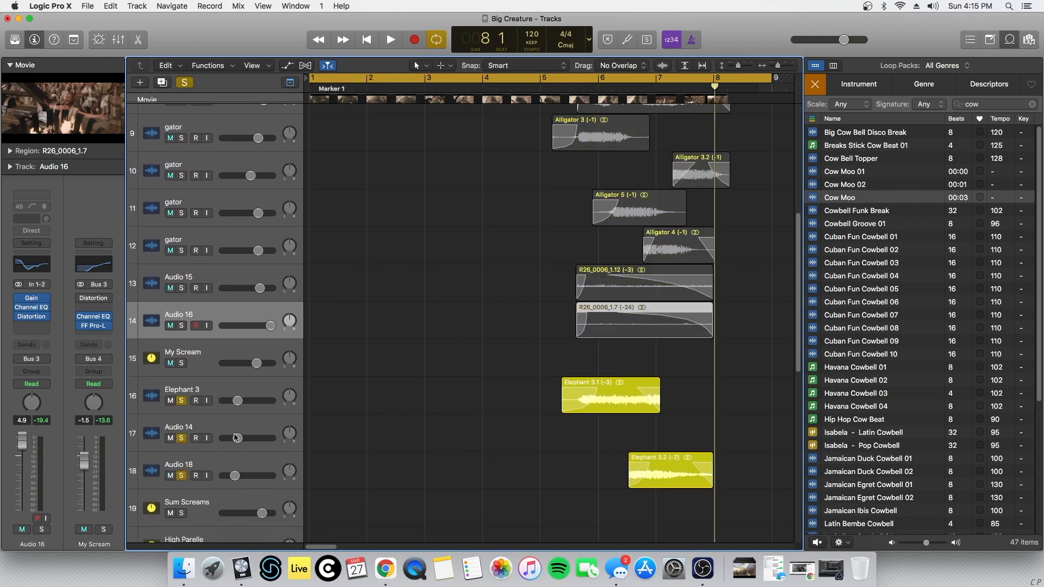
pyautogui.click(535, 440)
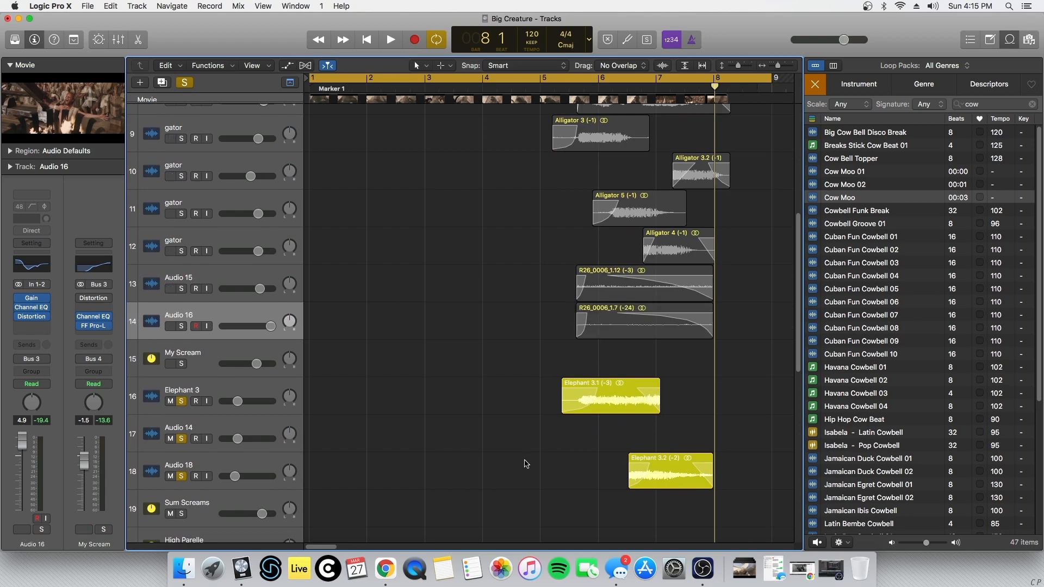
# Step: Copy the Elephant 3.1 region to about bar 10 on the same track and extend the copy to about bar 13
pyautogui.scroll(-3, 674, 423)
pyautogui.moveTo(496, 373); pyautogui.dragTo(737, 375)
pyautogui.hscroll(3, 680, 391)
pyautogui.hscroll(1, 540, 115)
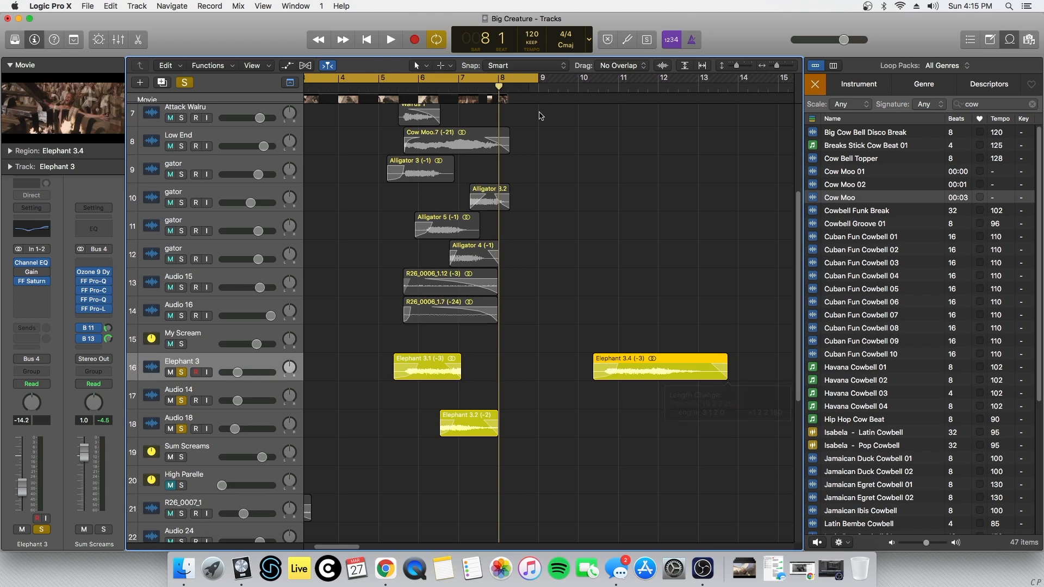
# Step: Play the extended elephant copy on its own and delete it from the track
pyautogui.hotkey('shift', 'Return')
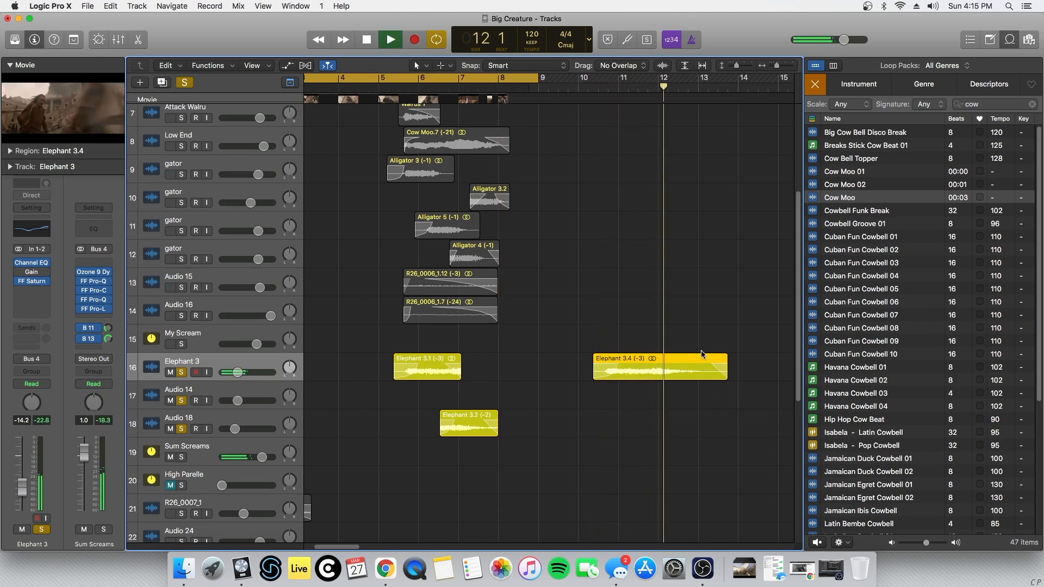
pyautogui.press('space')
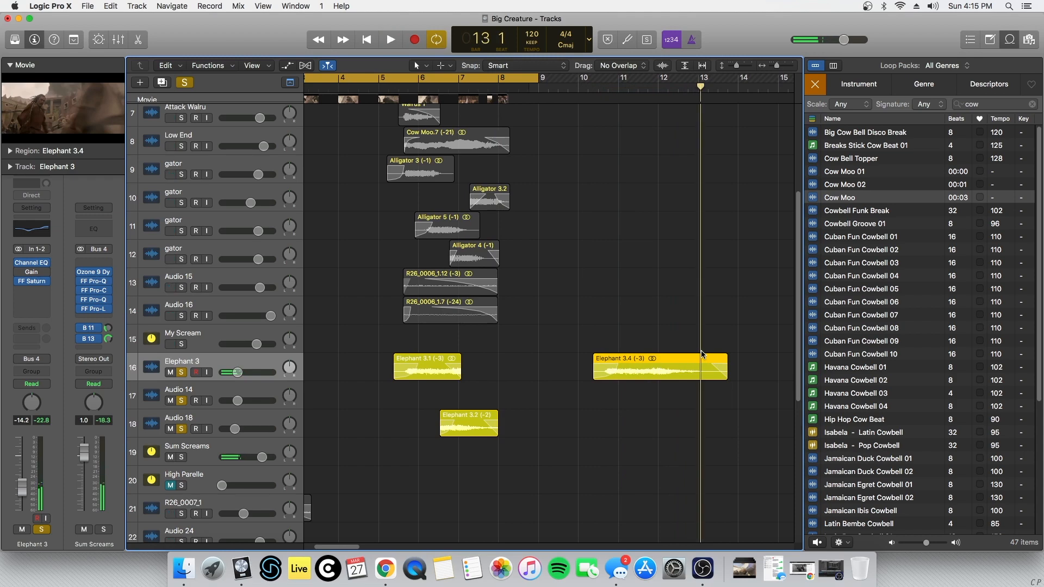
pyautogui.press('Delete')
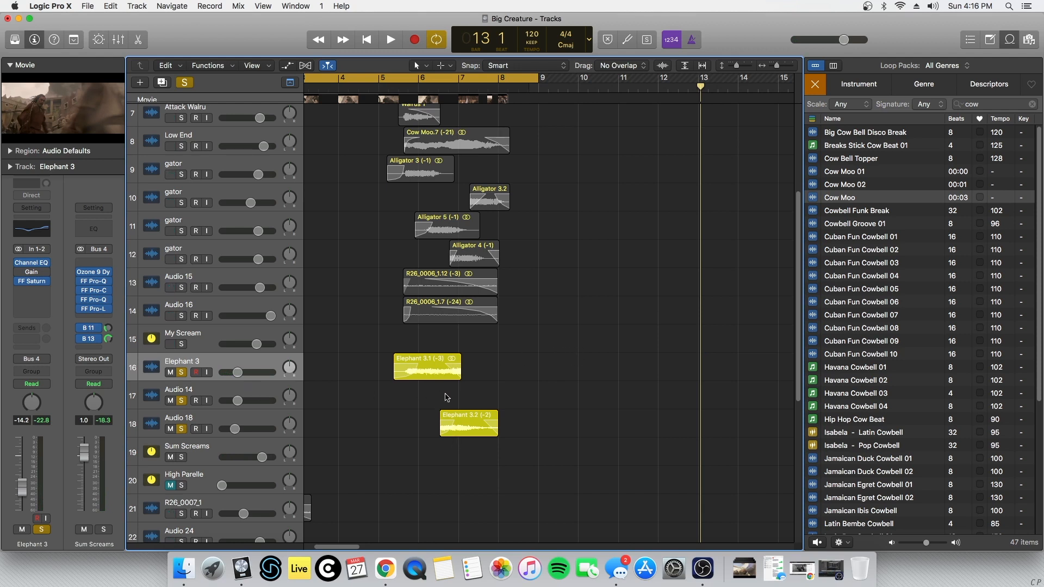
# Step: Select the Elephant 3.2 region on Audio 18 and play both soloed elephant layers together from about bar 5
pyautogui.click(216, 420)
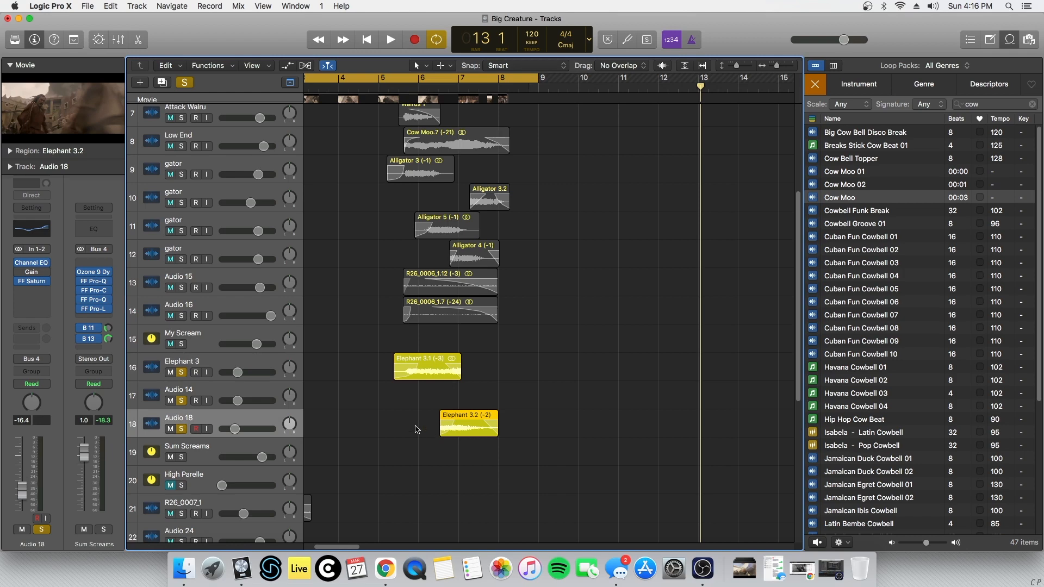
pyautogui.moveTo(392, 415); pyautogui.dragTo(550, 434)
pyautogui.doubleClick(387, 90)
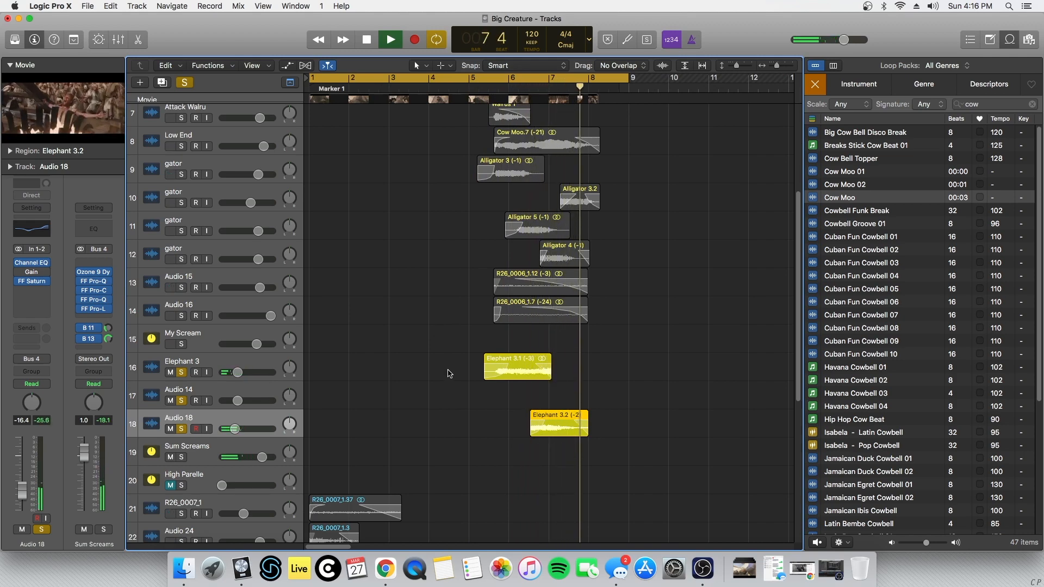
pyautogui.press('space')
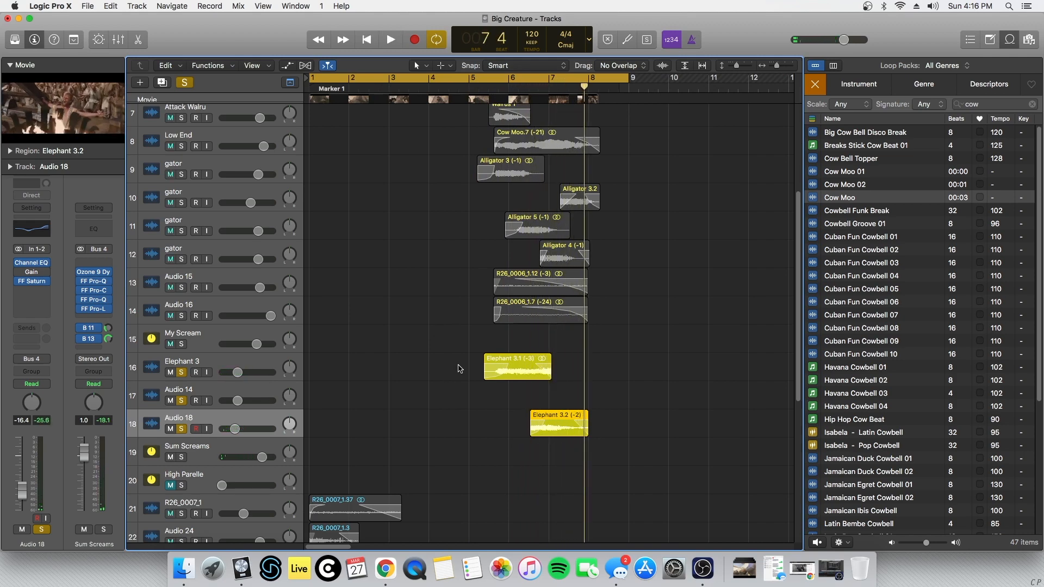
# Step: Turn off solo on all tracks at once
pyautogui.press('super+Up')
pyautogui.press('super+Up')
pyautogui.press('super+Up')
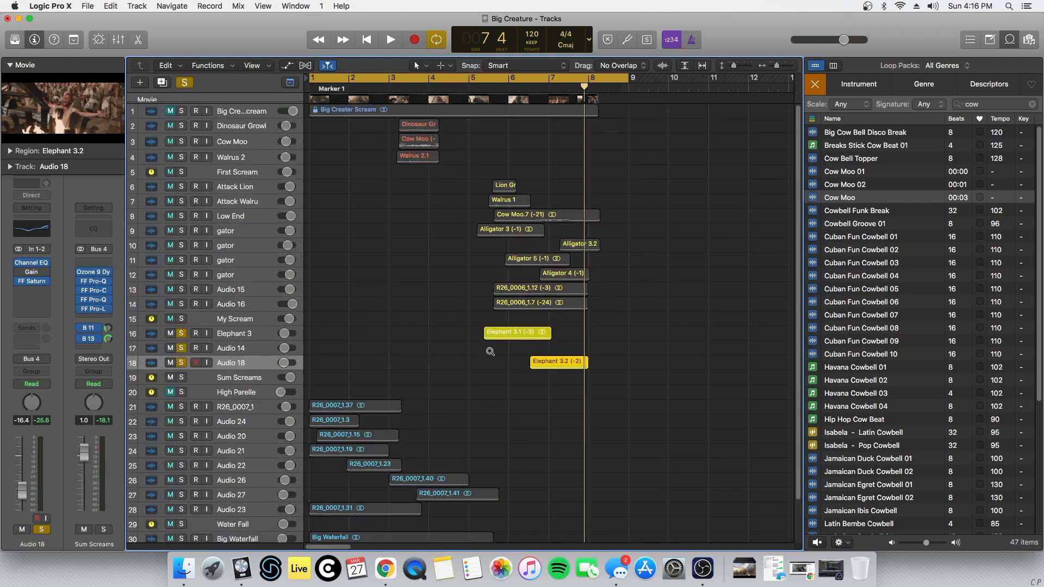
pyautogui.click(184, 82)
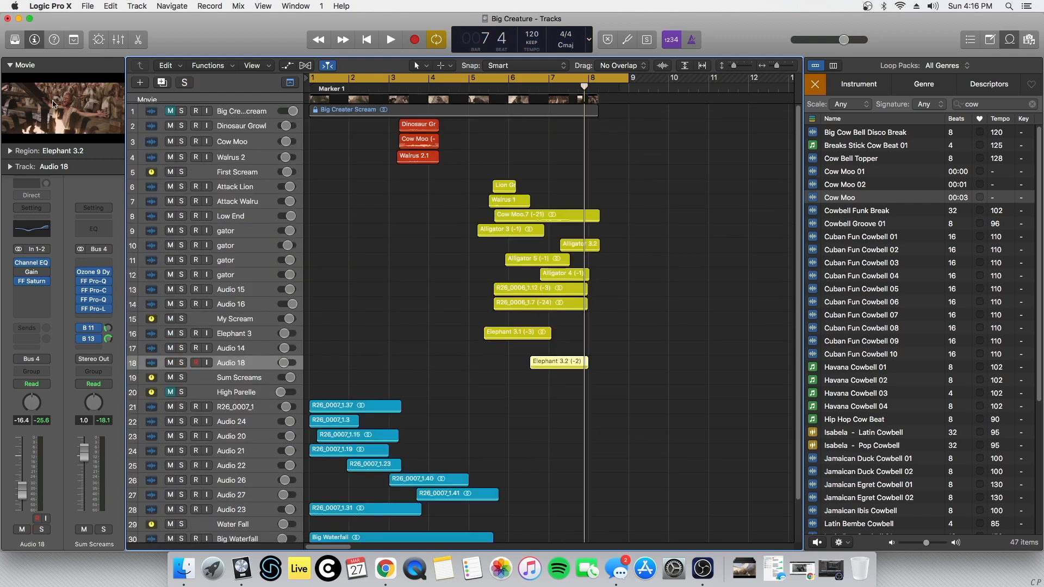
# Step: Open the movie in a floating window clear of the yellow regions, play the full scream mix against it, and close the window
pyautogui.doubleClick(53, 103)
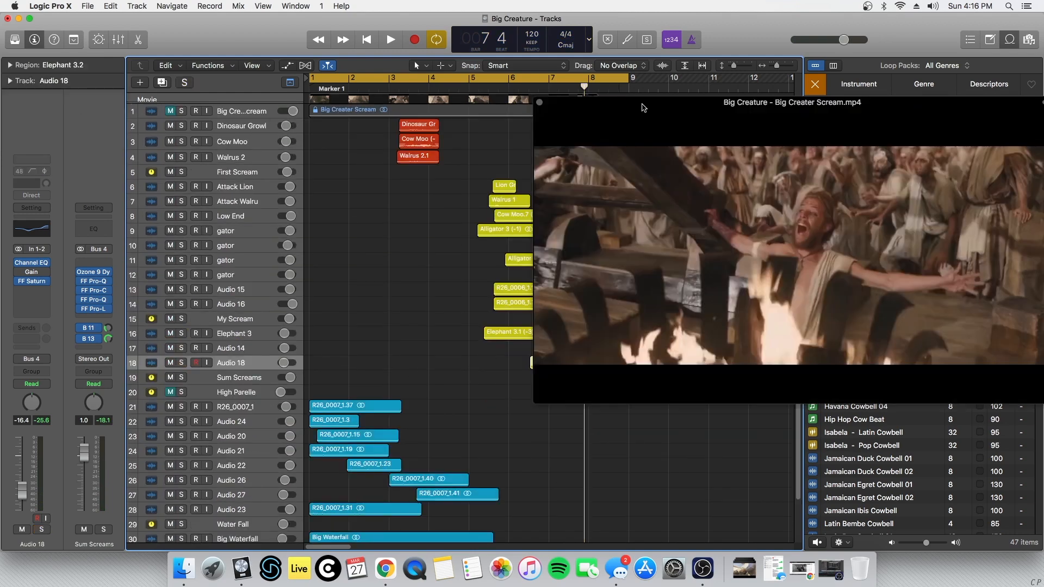
pyautogui.moveTo(638, 107); pyautogui.dragTo(641, 78)
pyautogui.press('space')
pyautogui.moveTo(813, 80); pyautogui.dragTo(886, 72)
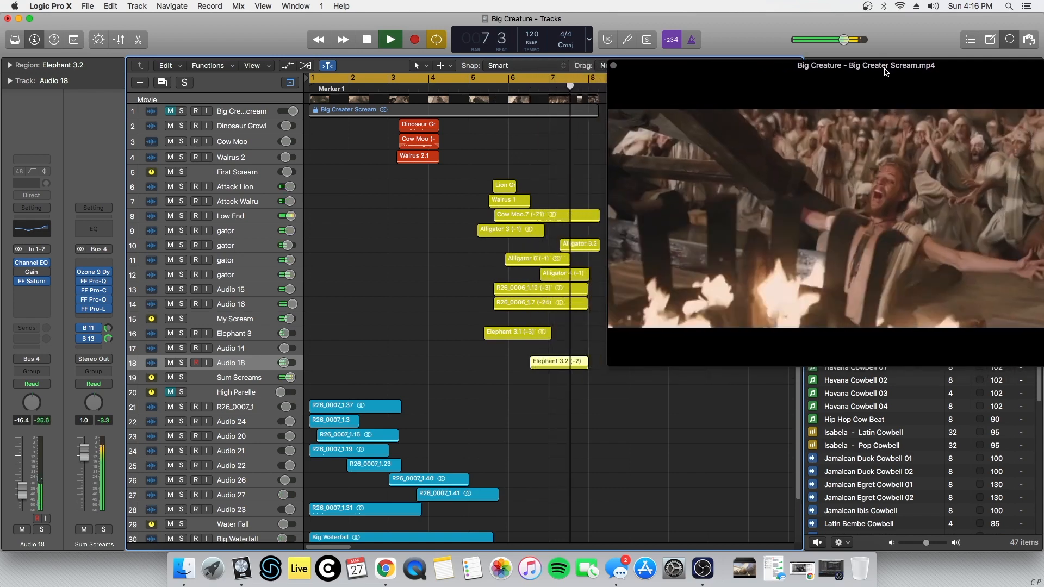
pyautogui.press('space')
pyautogui.press('super+w')
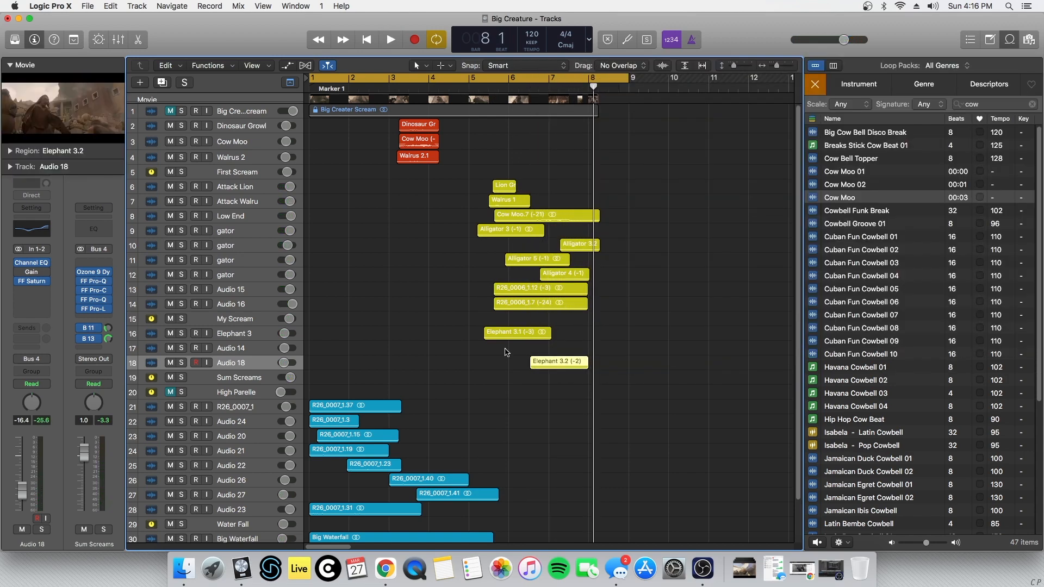